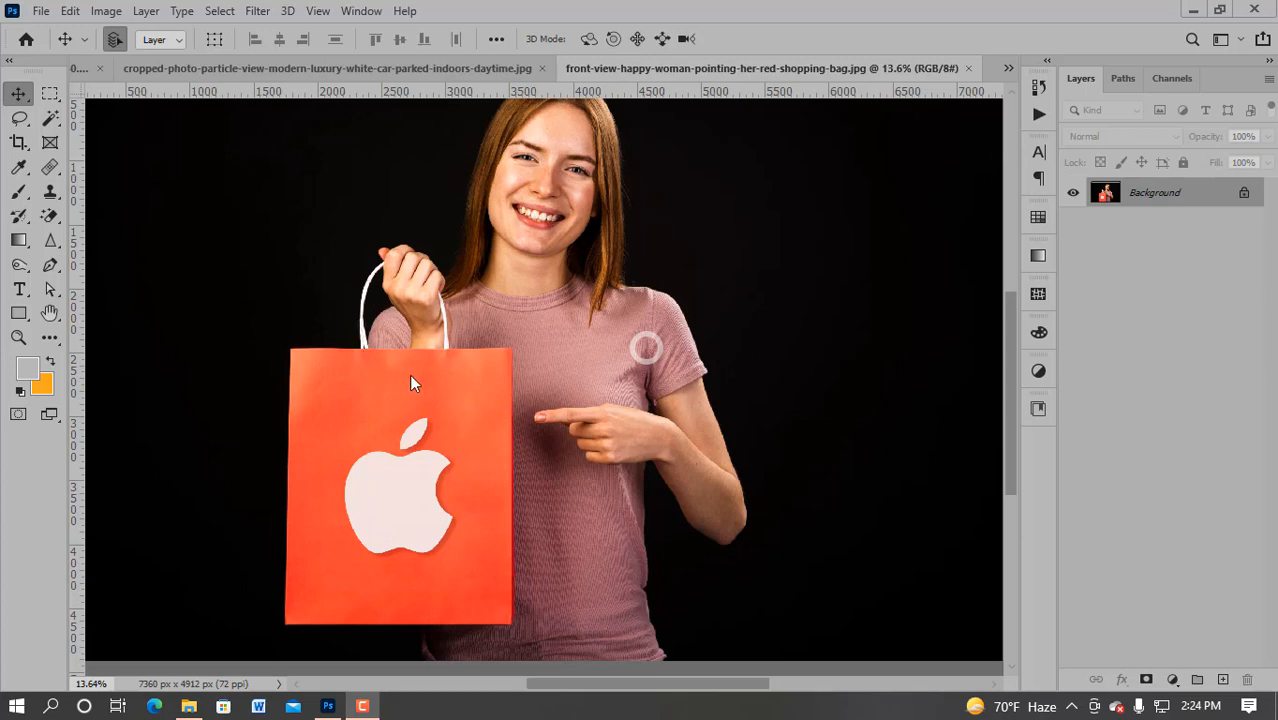
Review the logo examples on the car, shopping bag, T-shirt and cardboard box in the open documents
left_click(375, 67)
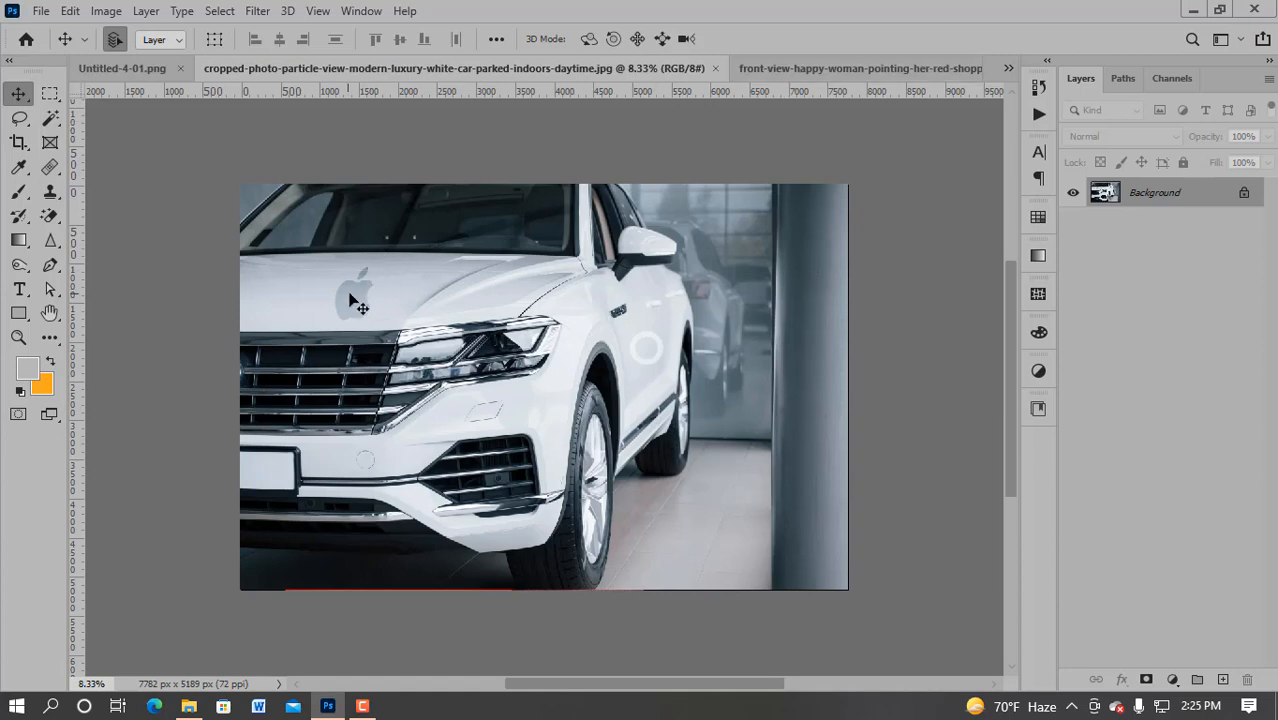
left_click(839, 69)
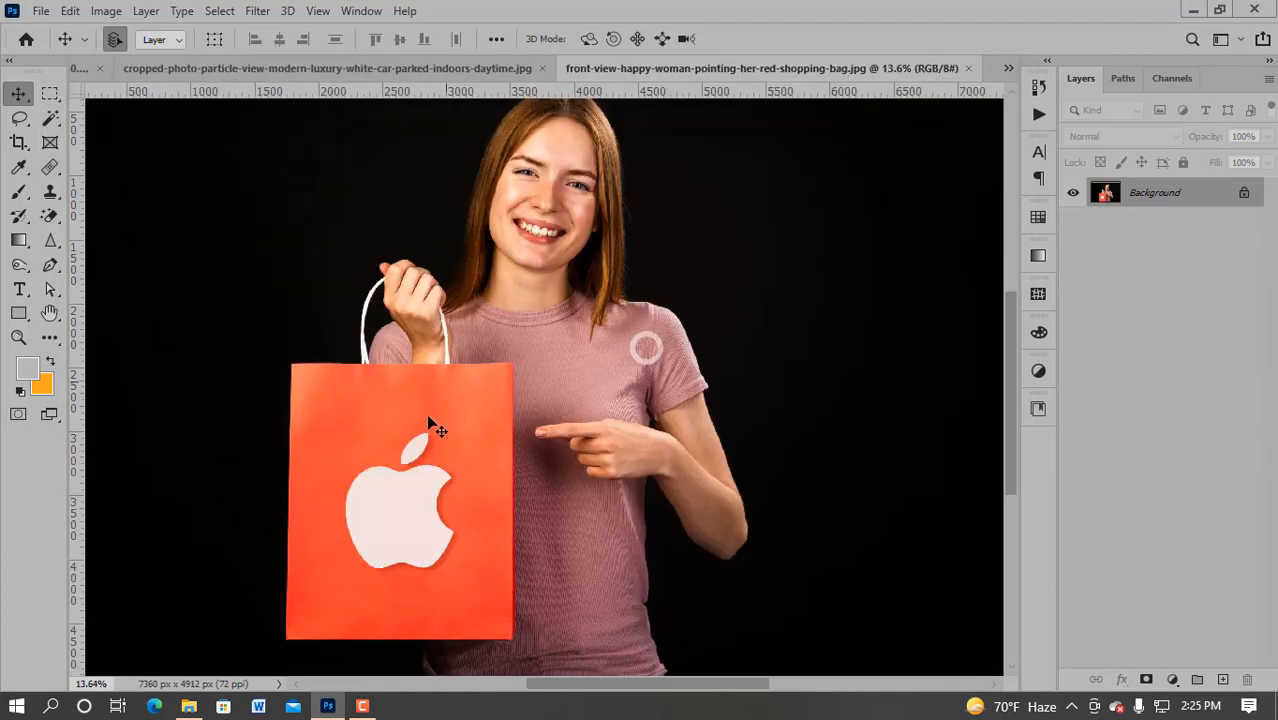
left_click(1006, 67)
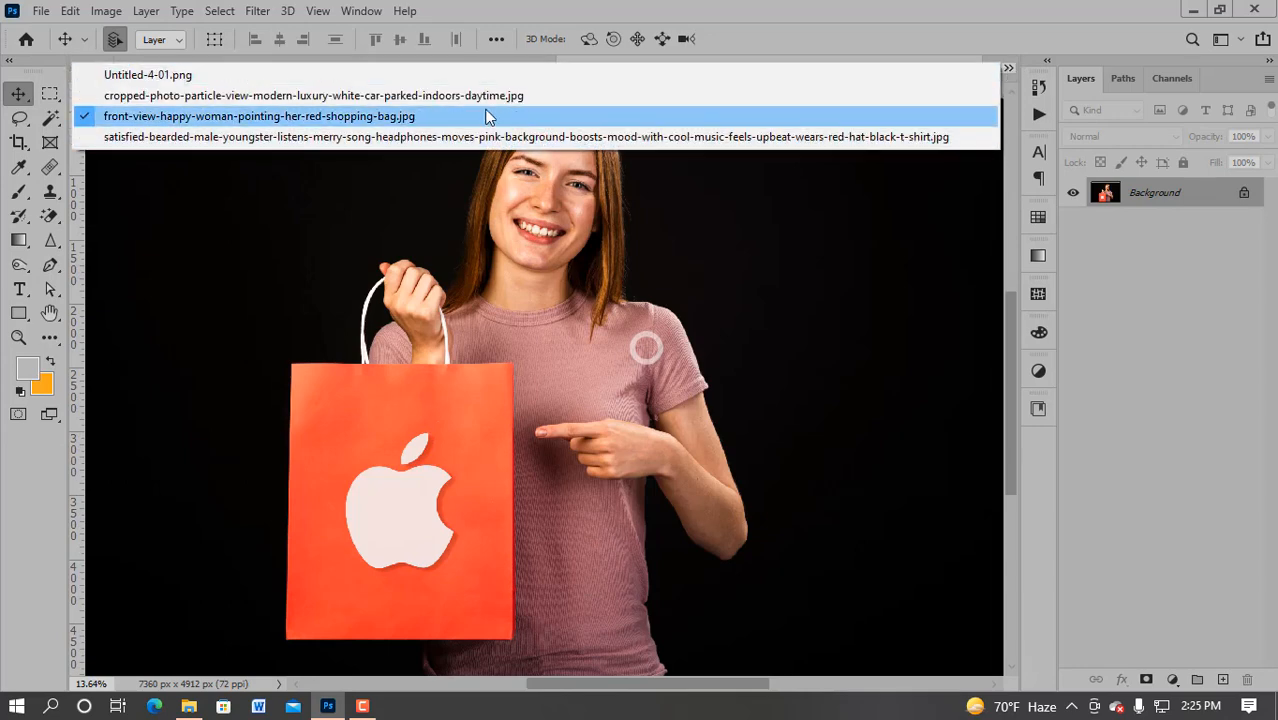
left_click(471, 136)
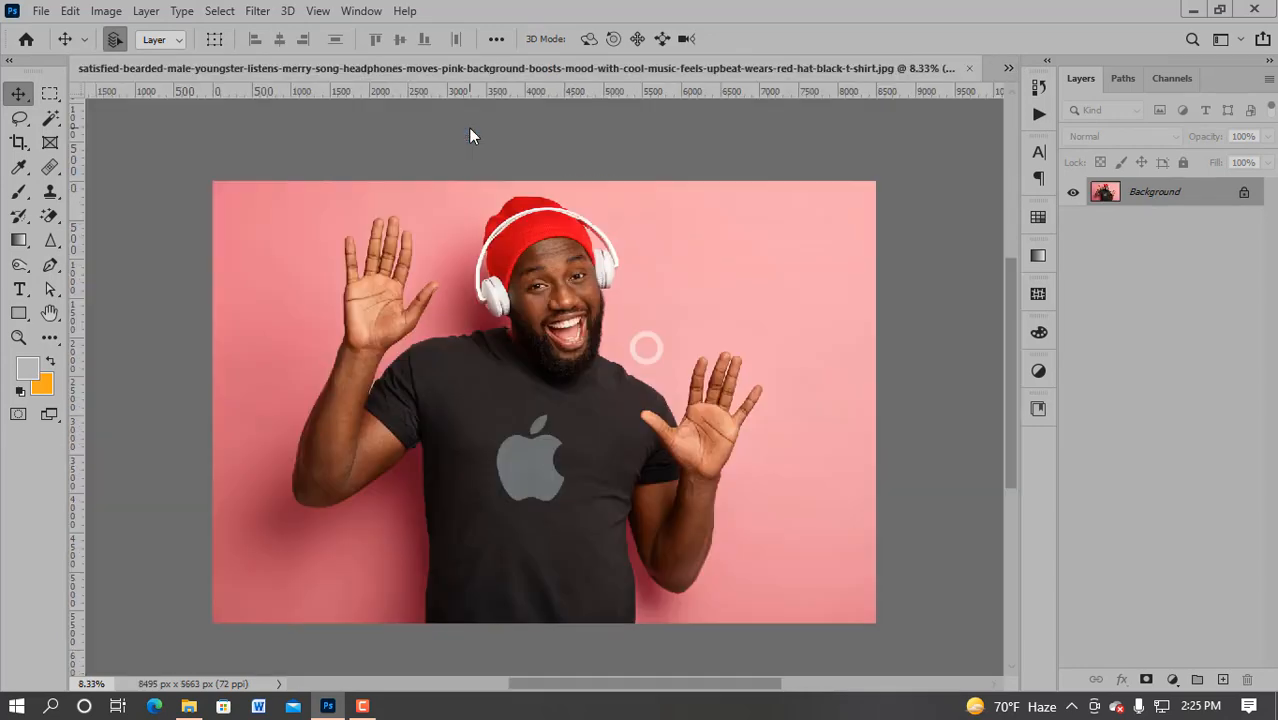
left_click(1007, 67)
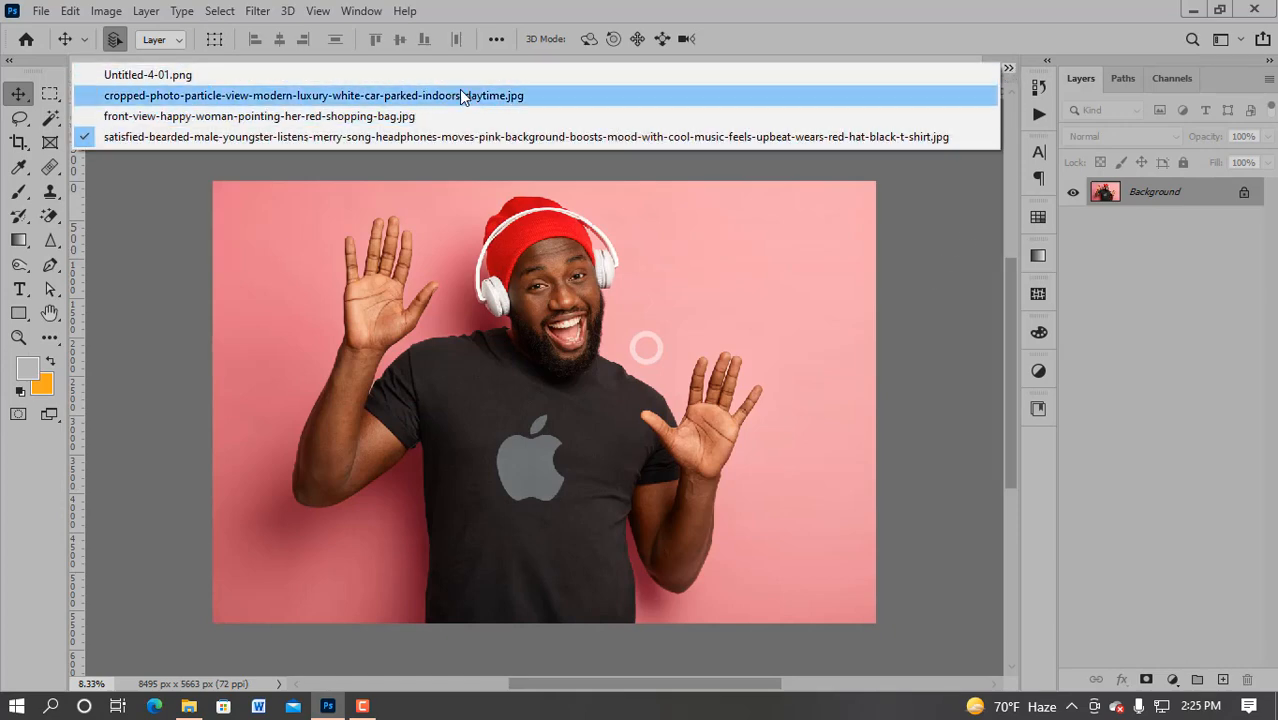
left_click(436, 79)
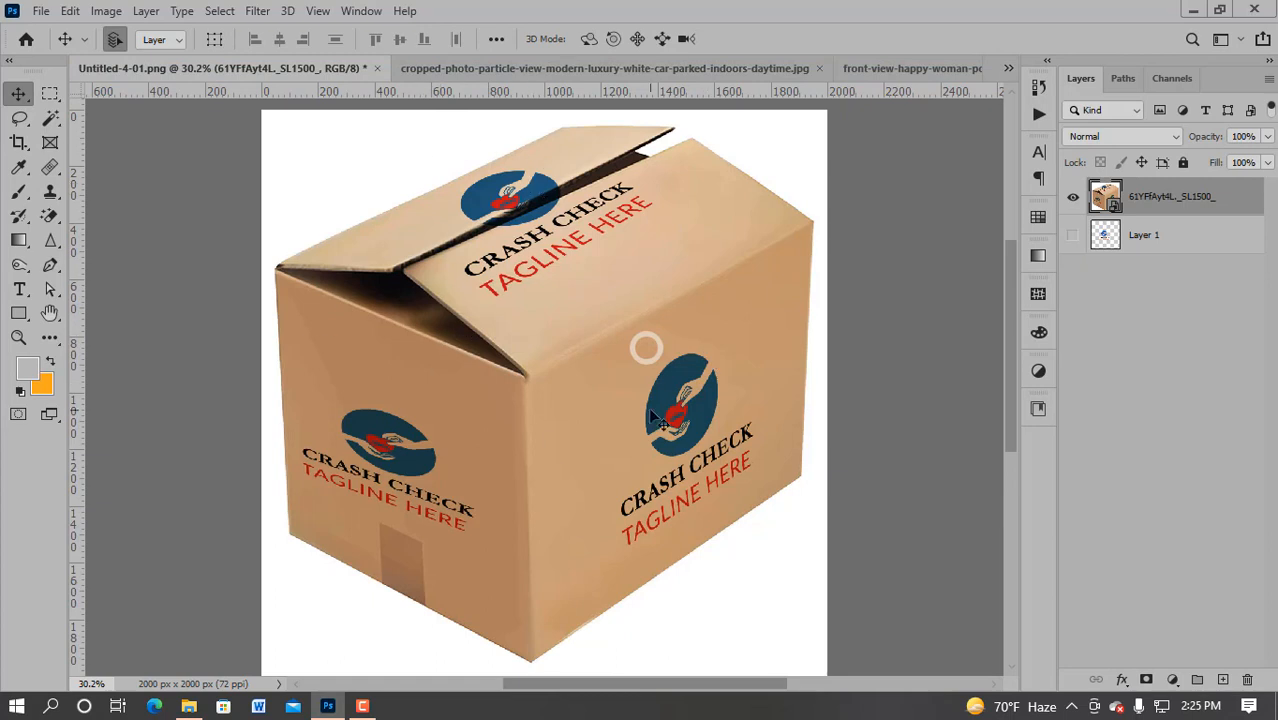
scroll(500, 330, "up", 2)
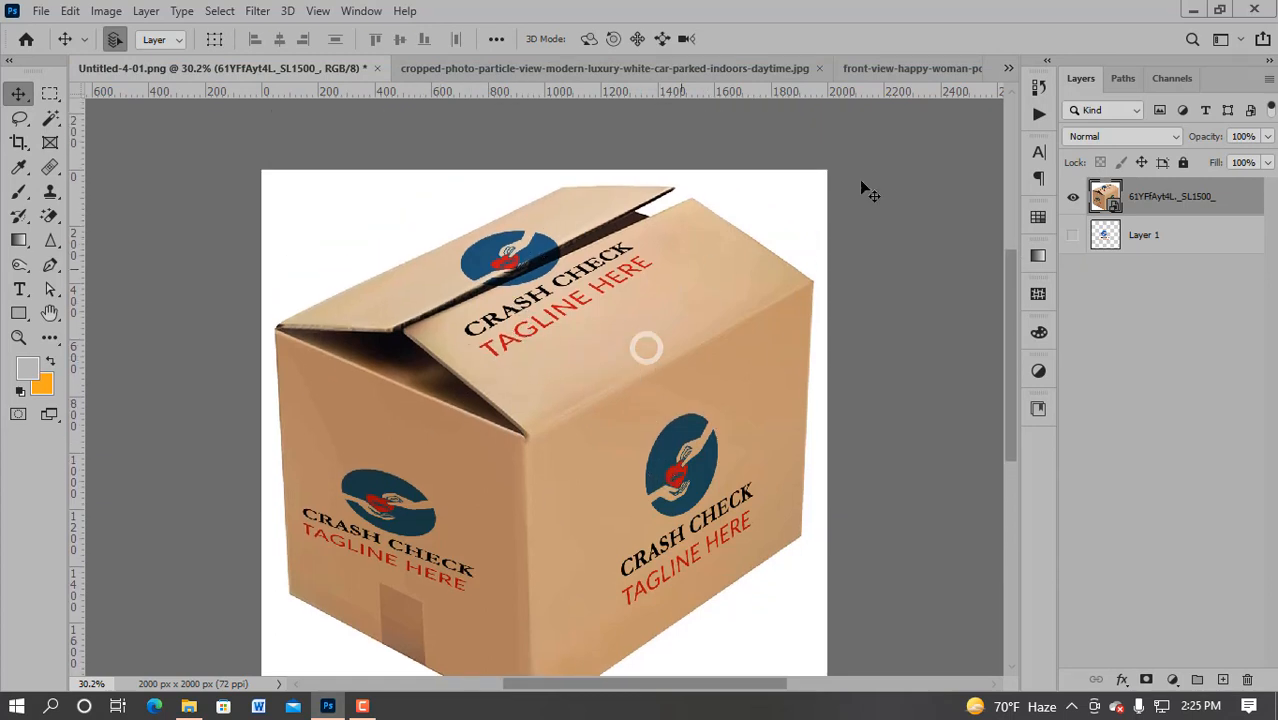
Close all the open example documents, discarding the changes to Untitled-4-01.png
left_click(377, 69)
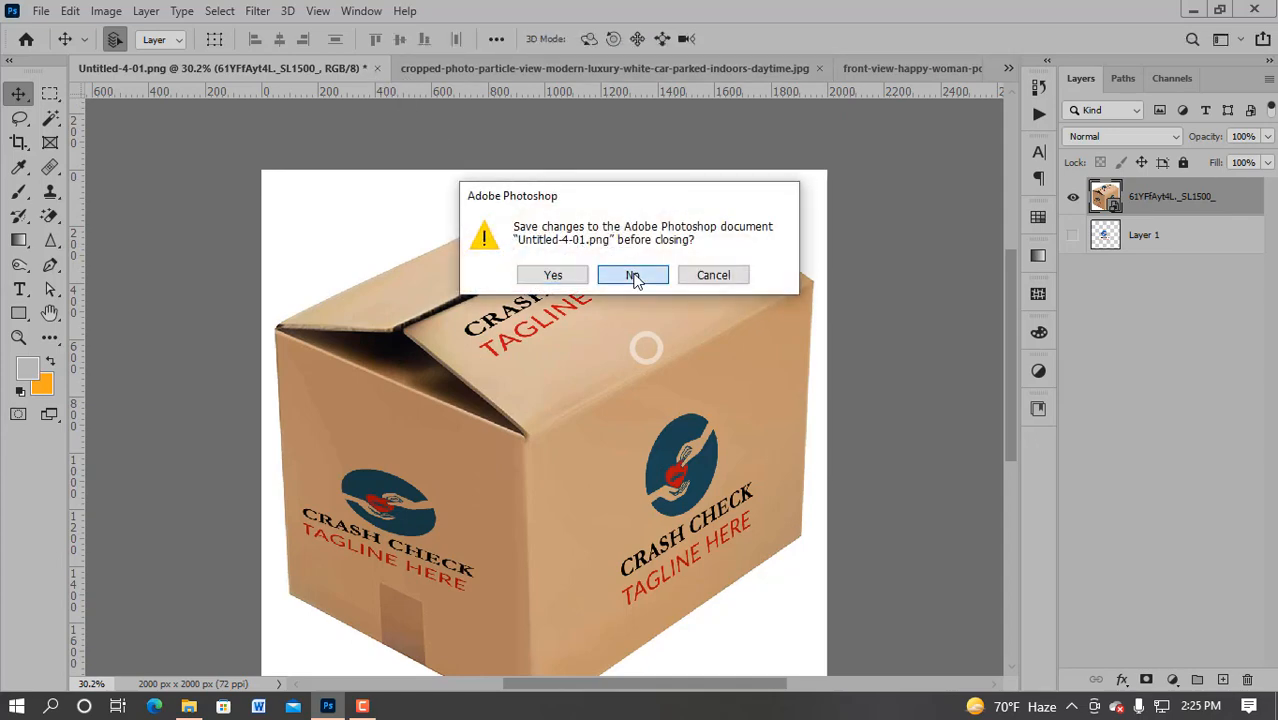
left_click(630, 276)
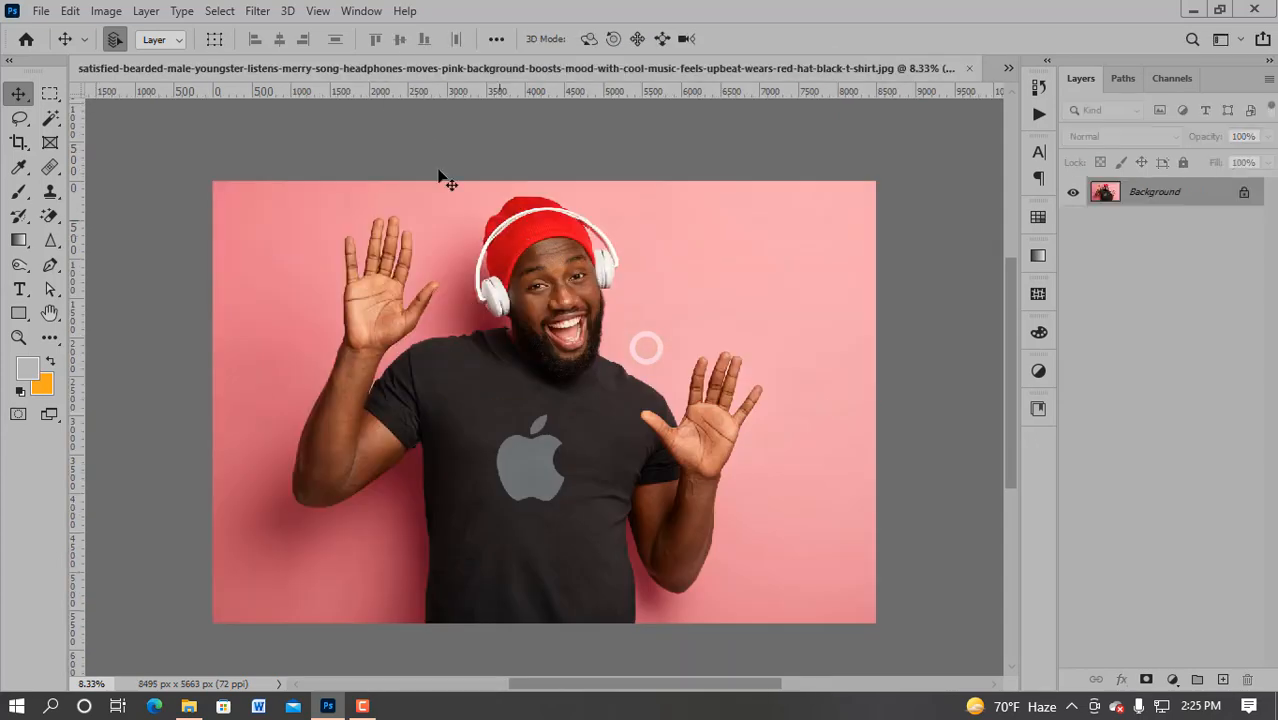
left_click(970, 68)
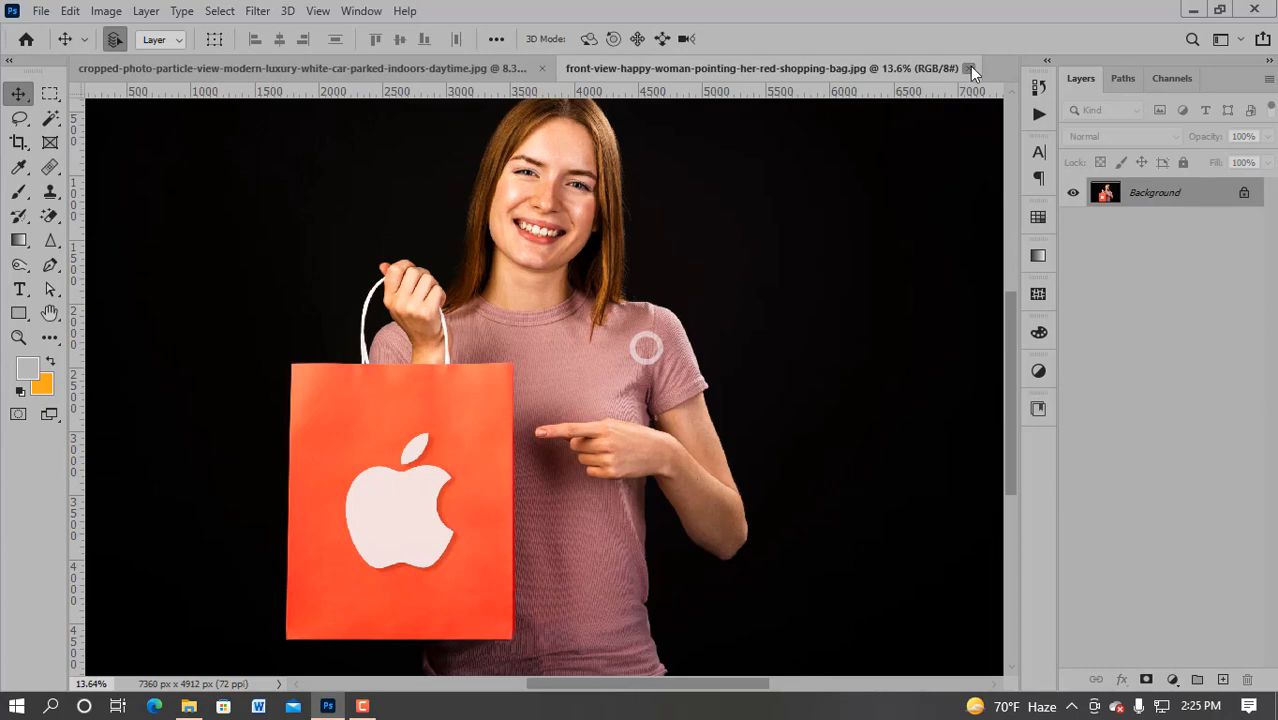
left_click(969, 68)
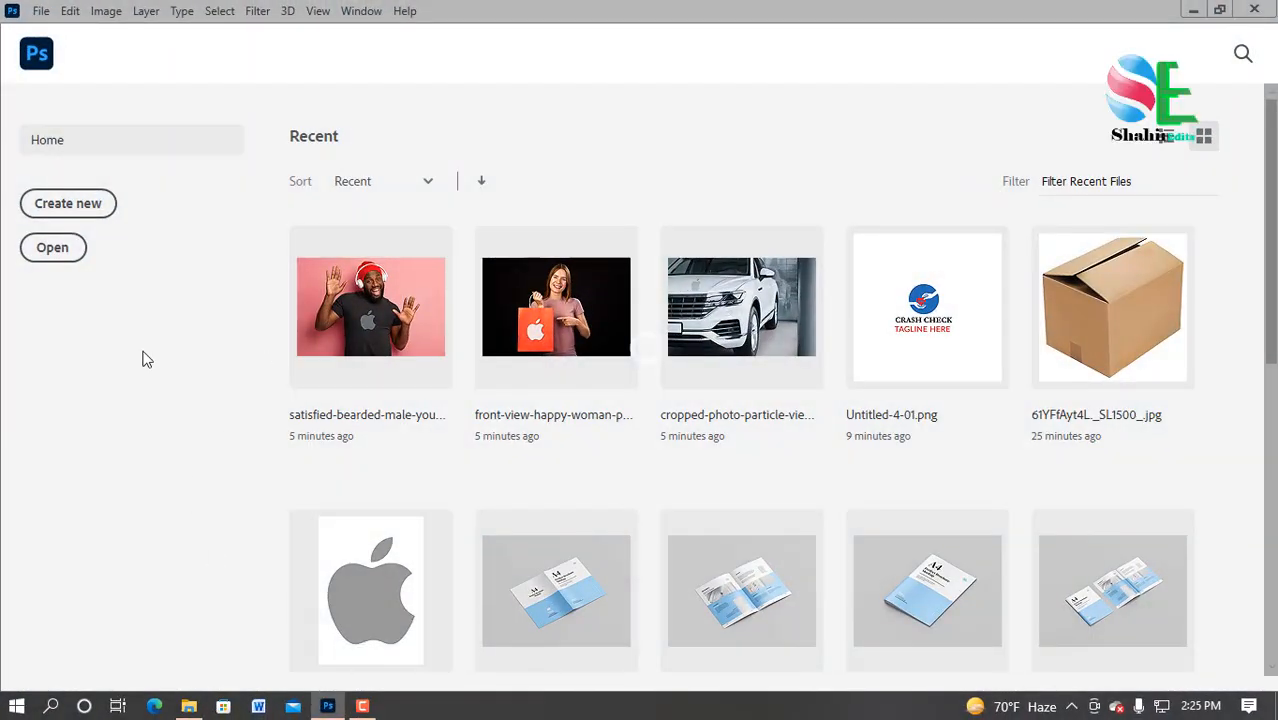
Open the box photo 61YFfAyt4L._SL1500_.jpg and the logo Untitled-4-01.png as separate documents, and bring the box photo to the front
left_click(1133, 303)
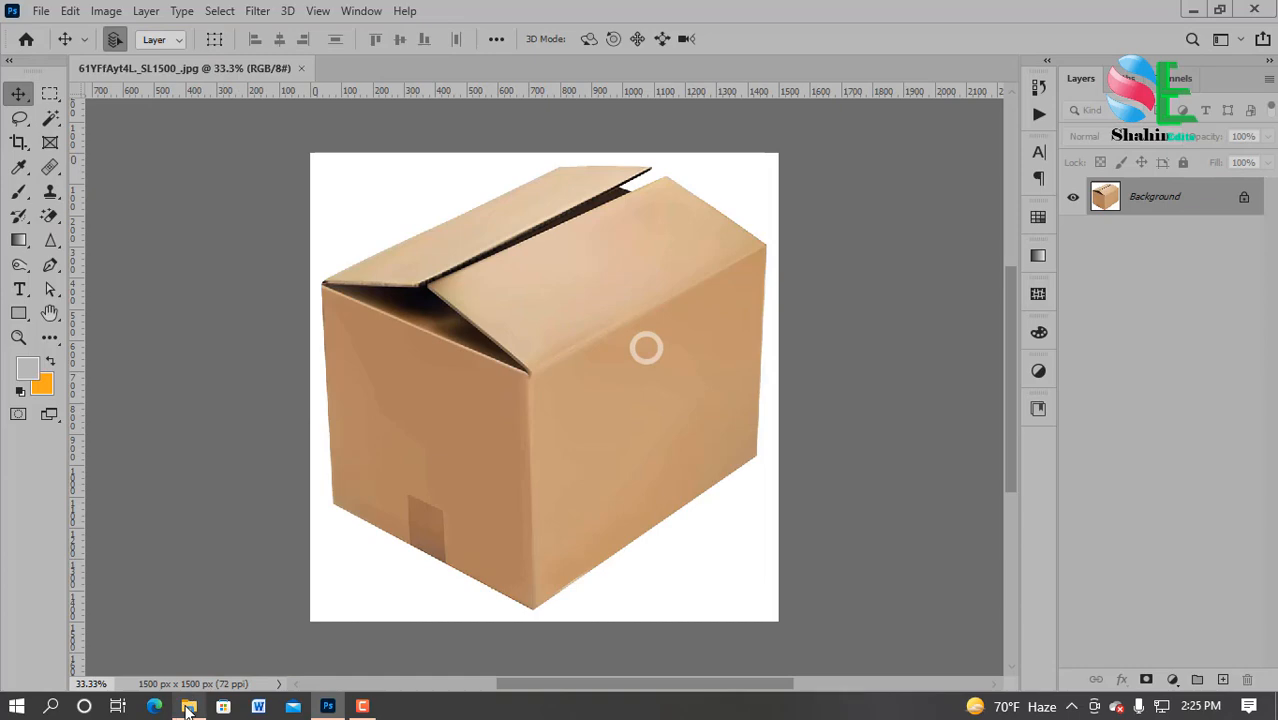
left_click(188, 705)
left_click_drag(757, 260, 416, 73)
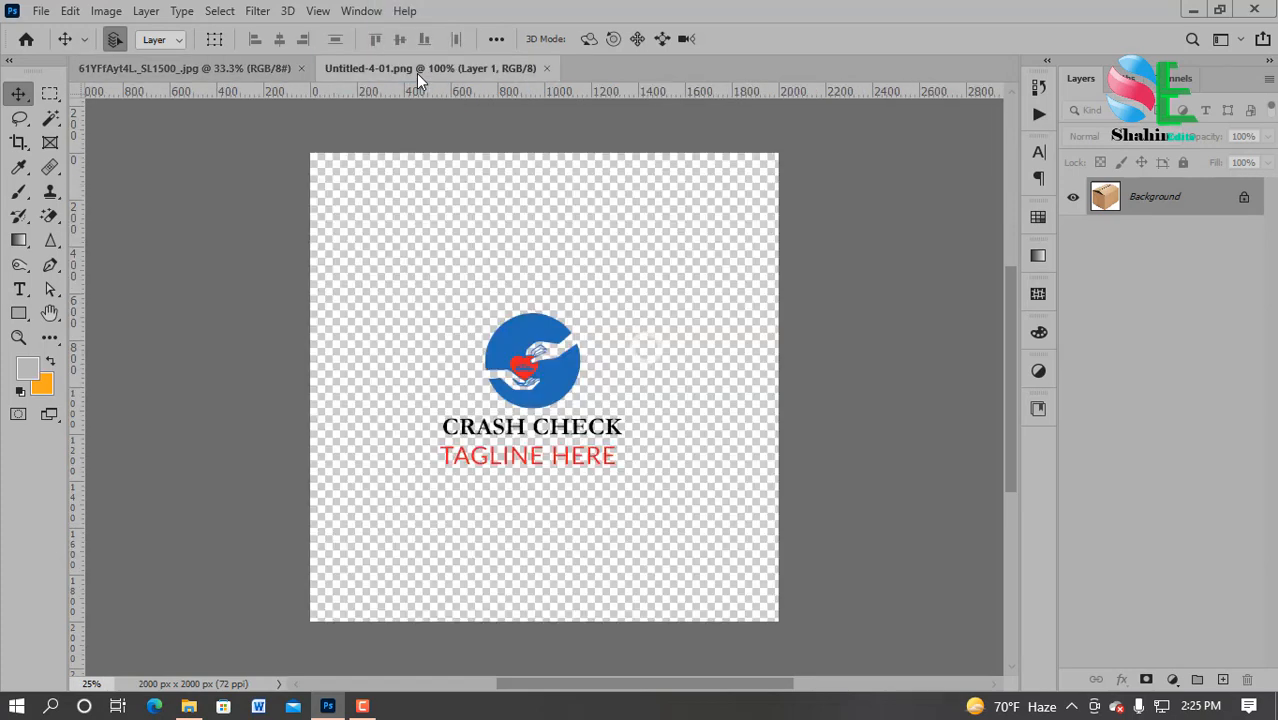
left_click(222, 58)
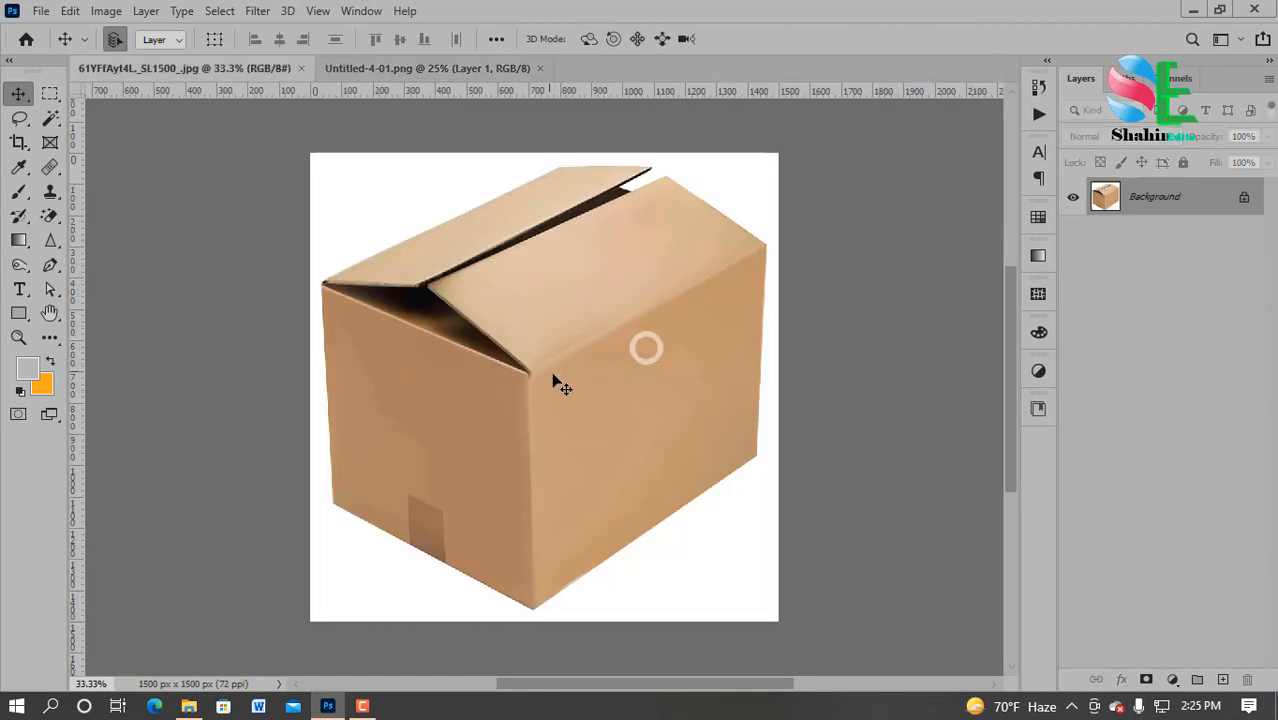
scroll(553, 362, "up", 3)
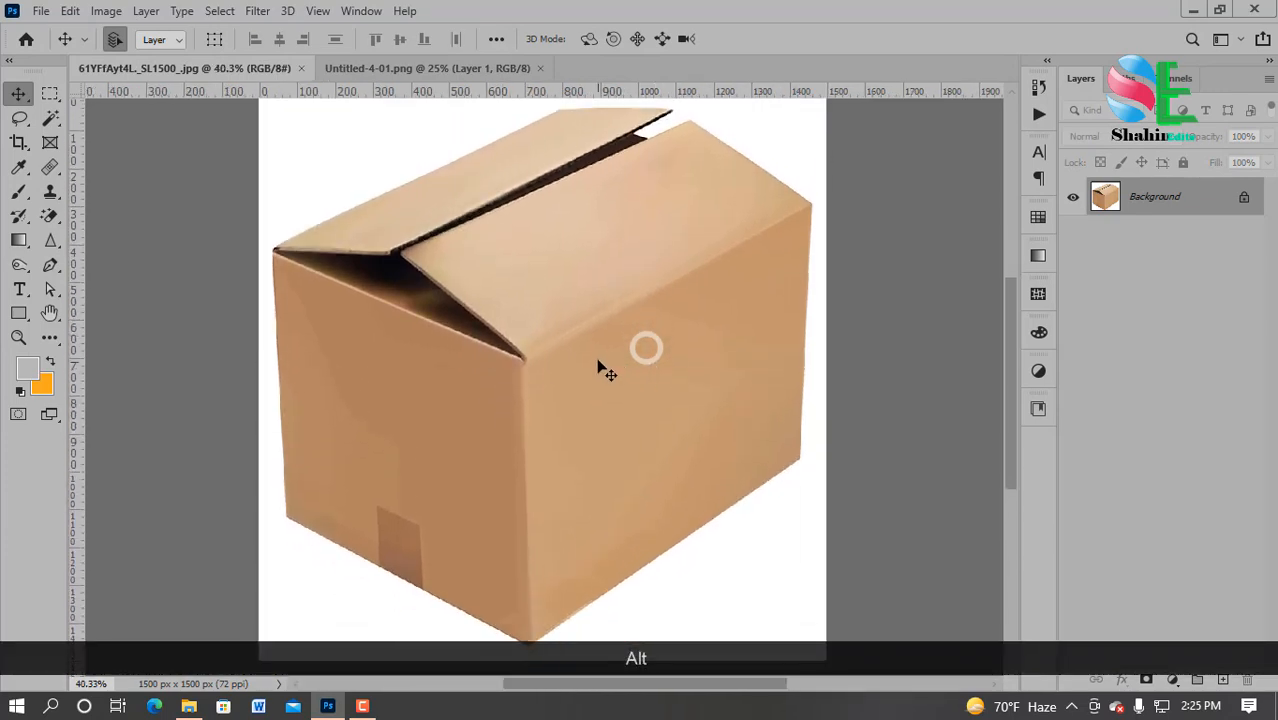
scroll(599, 365, "down", 3)
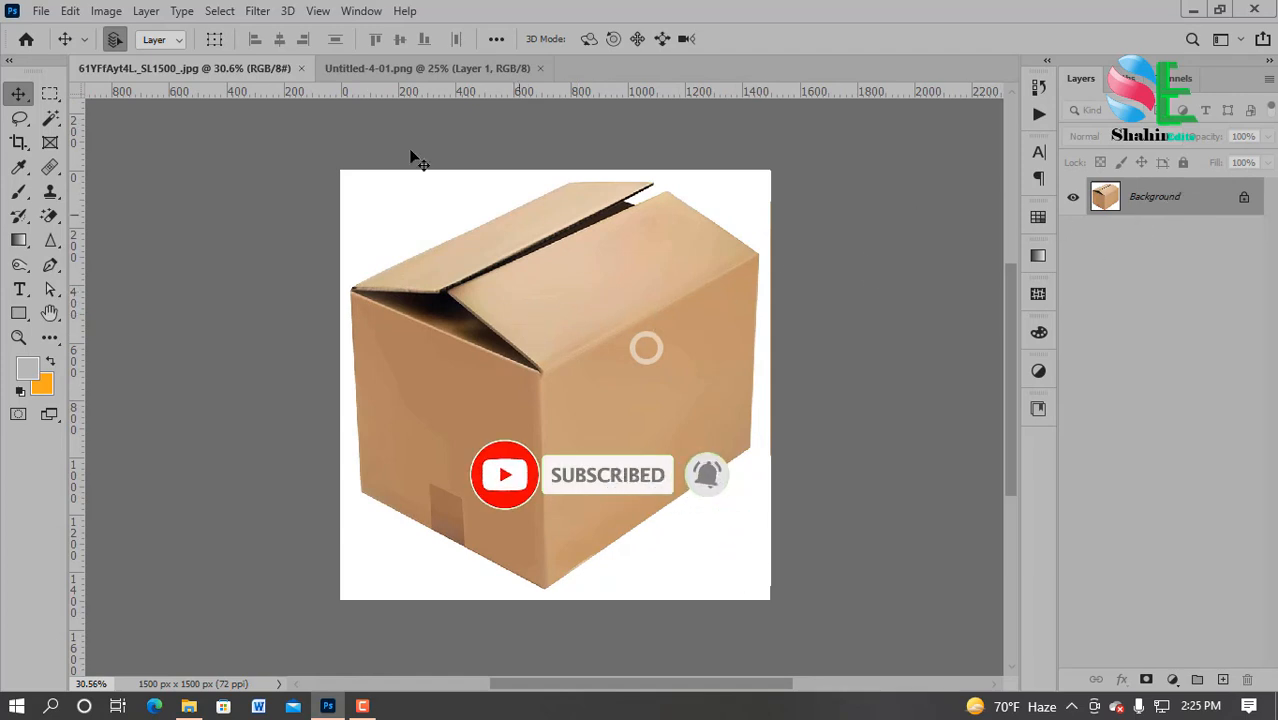
Start the Vanishing Point filter, create a perspective plane on the box's left face and adjust the plane's upper-left corner
left_click(255, 12)
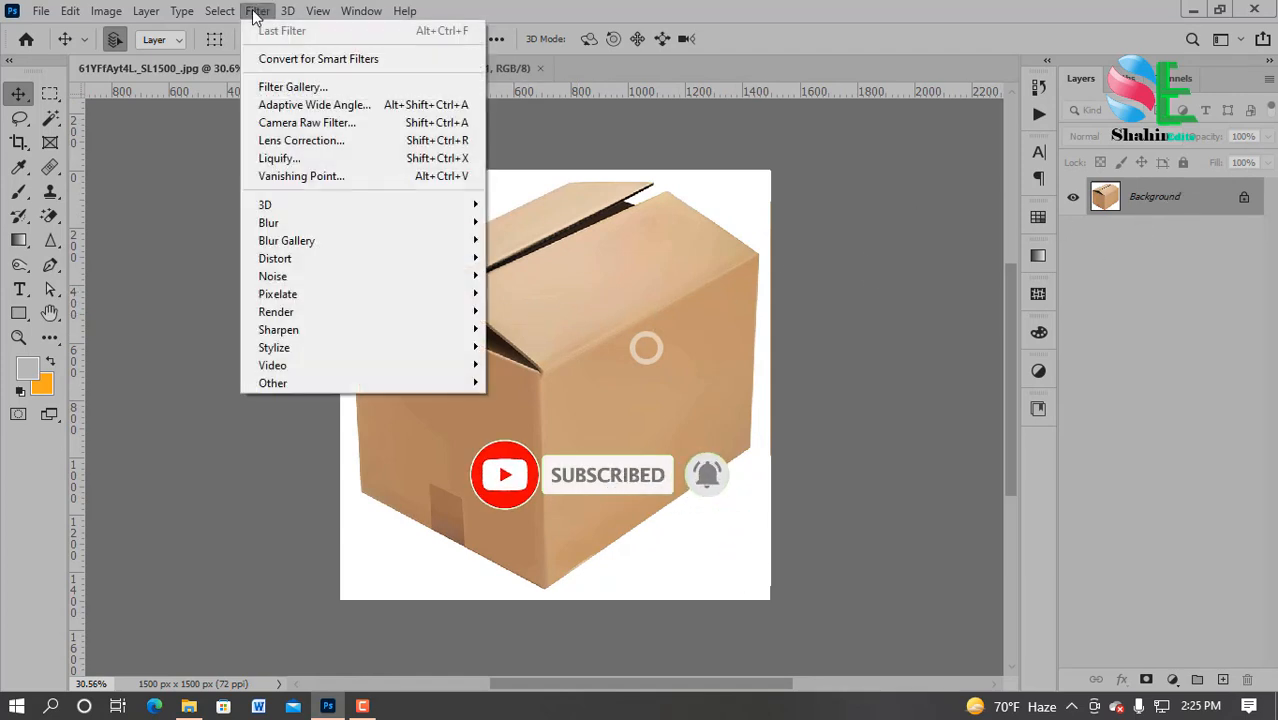
left_click(341, 176)
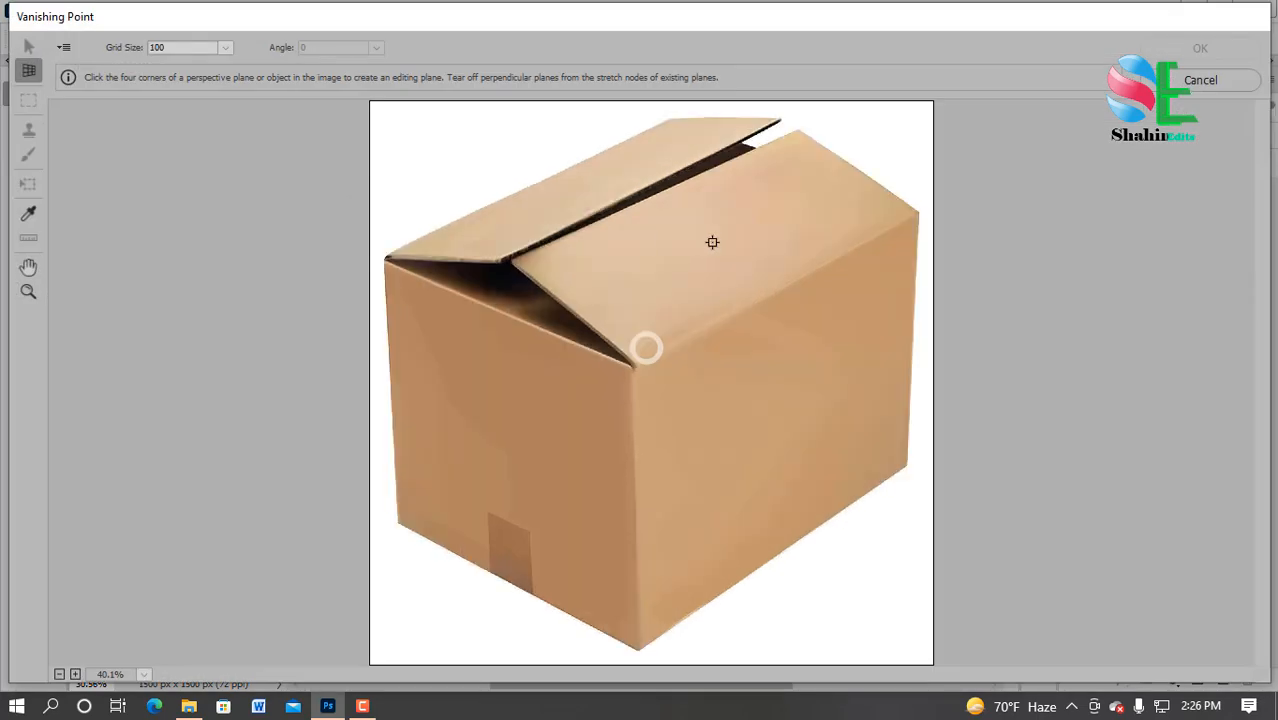
left_click(29, 75)
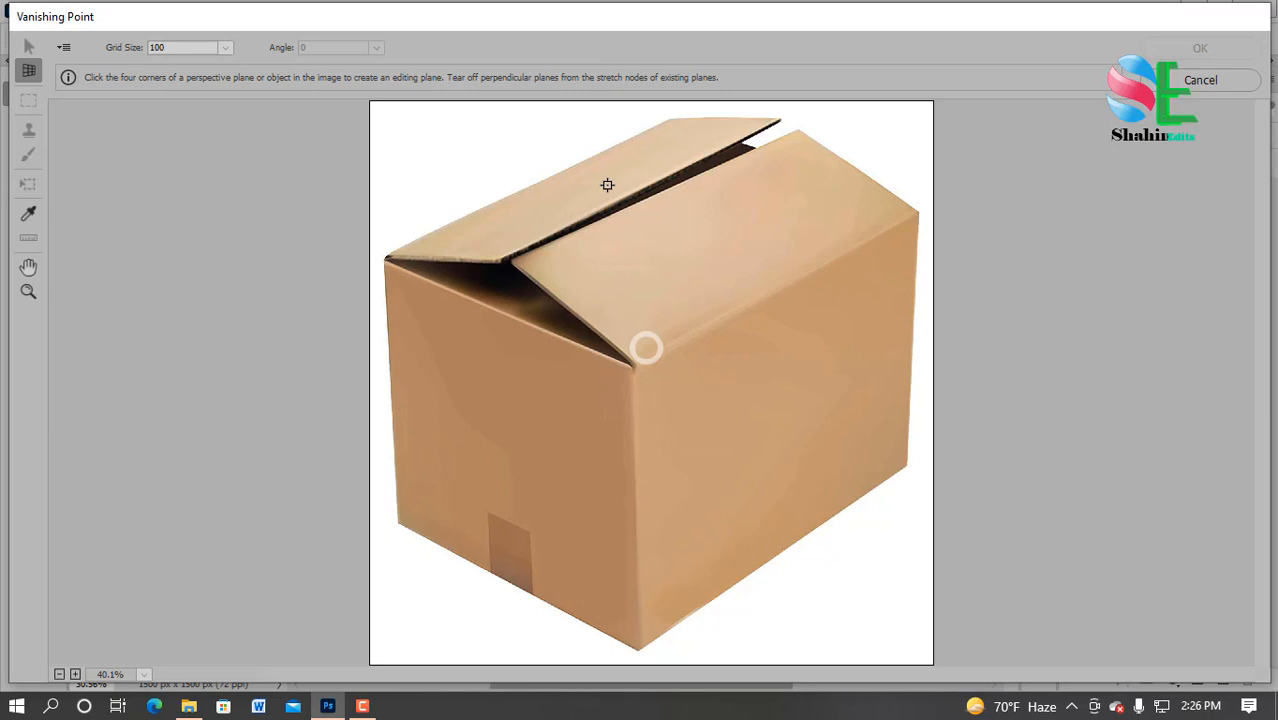
left_click(411, 303)
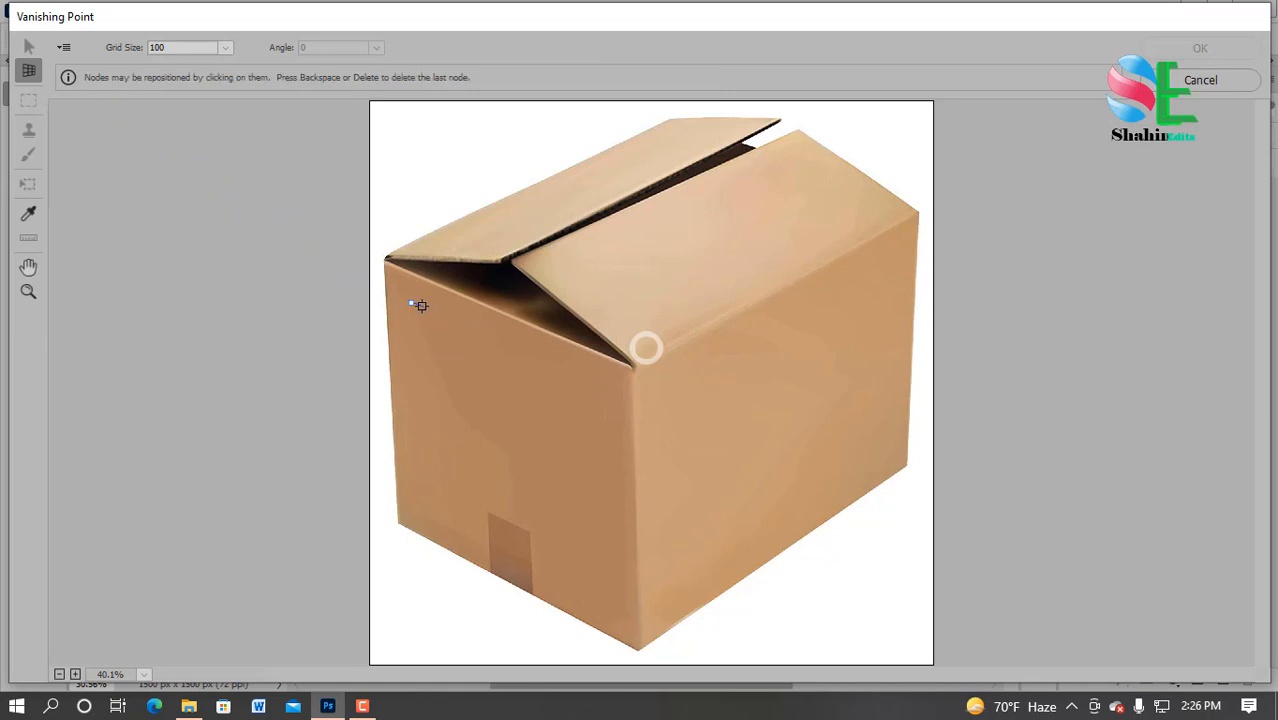
left_click(597, 385)
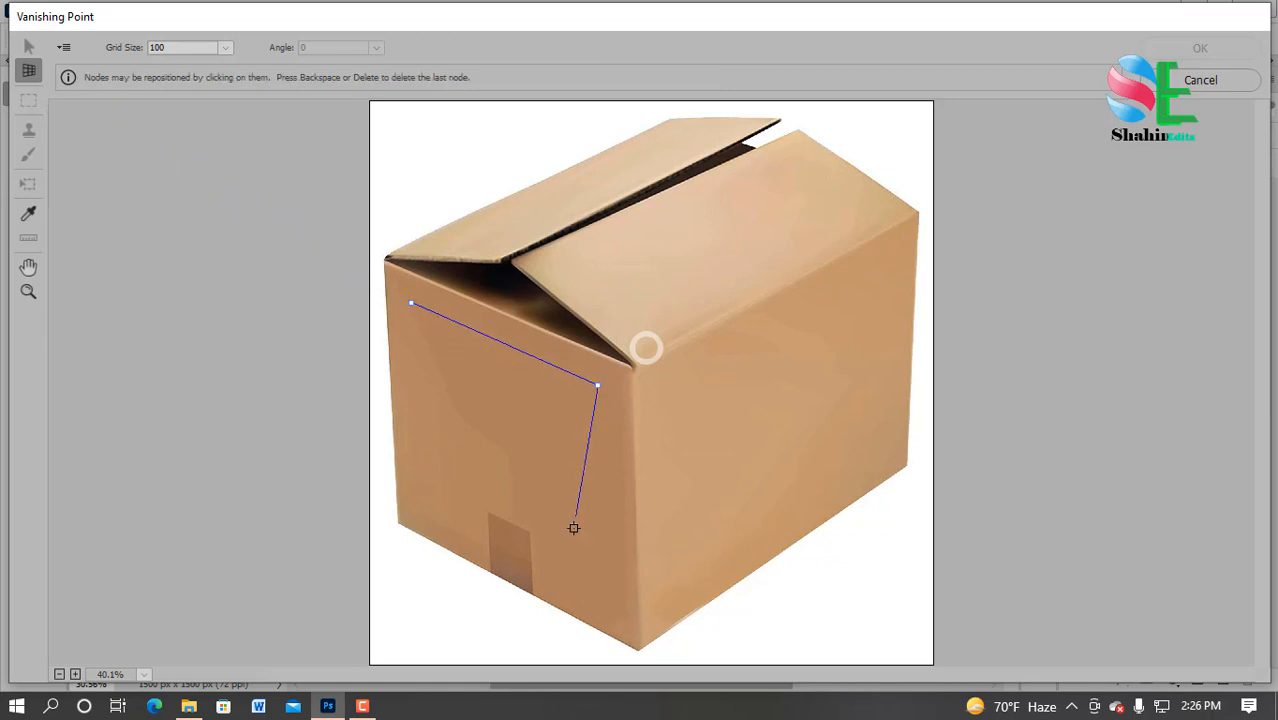
left_click(589, 578)
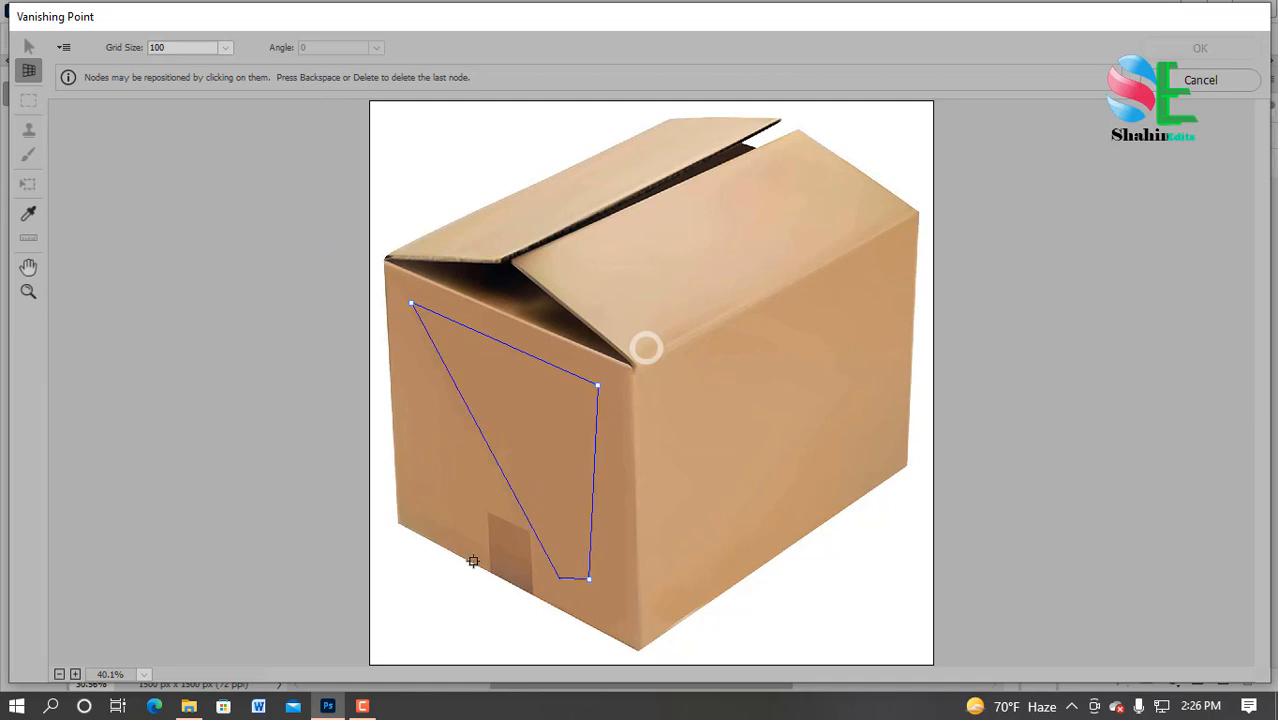
left_click(408, 514)
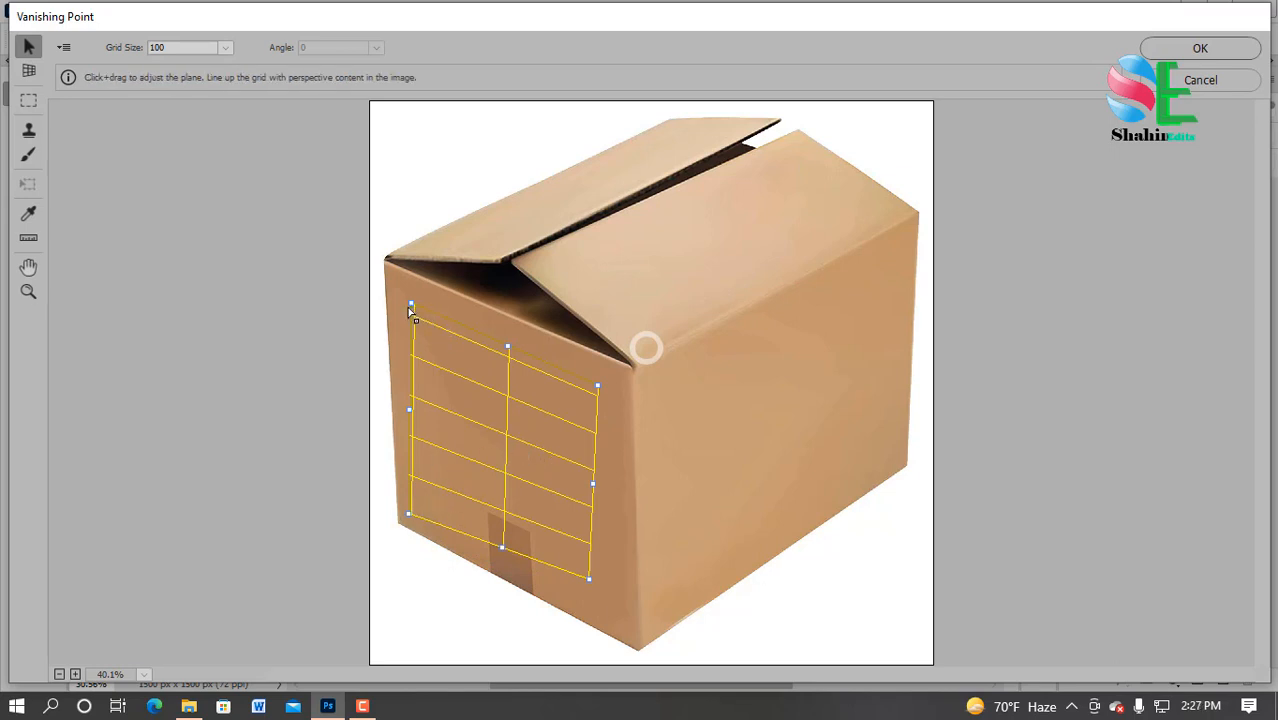
mouse_move(412, 305)
left_mouse_down()
mouse_move(420, 332)
mouse_move(418, 313)
left_mouse_up()
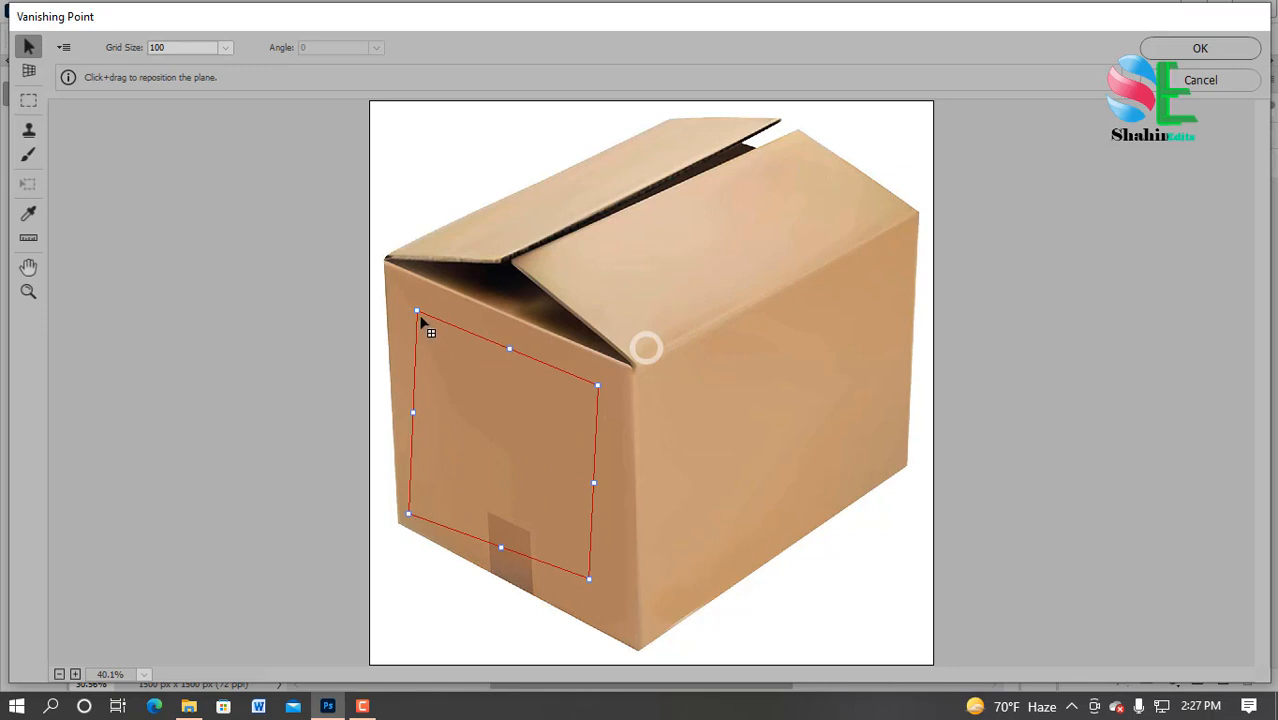
left_click_drag(418, 311, 412, 322)
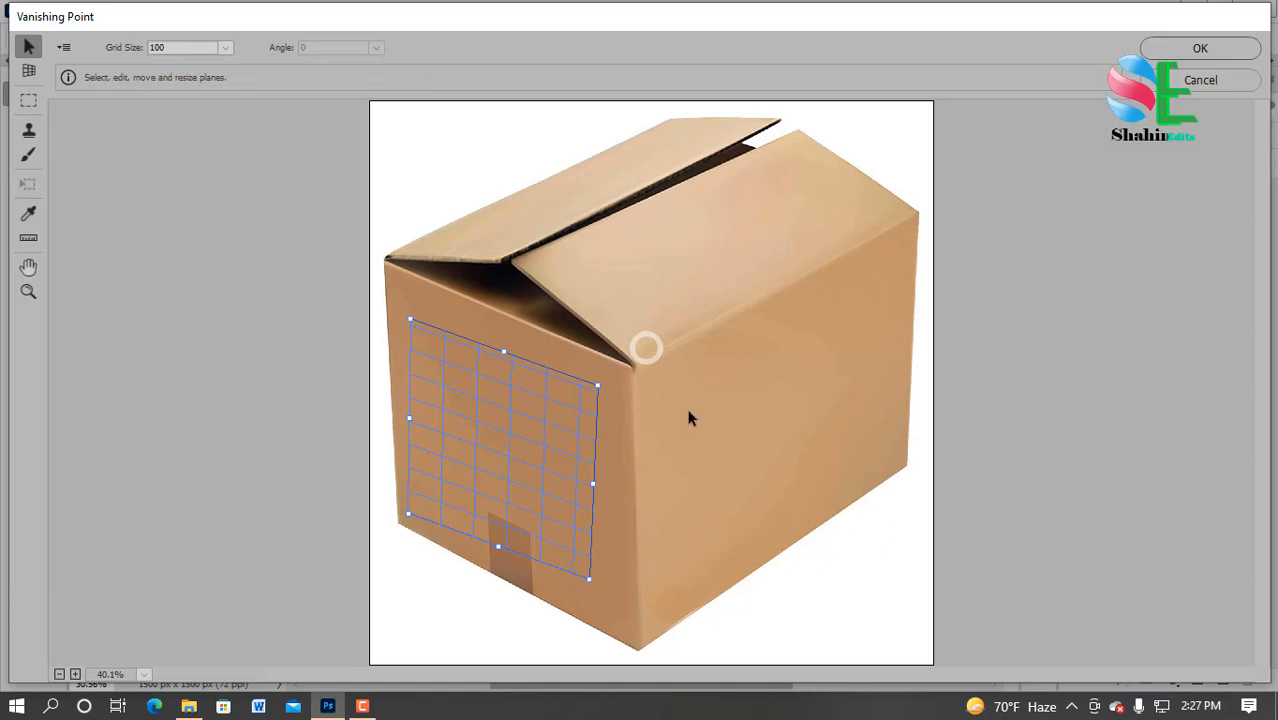
Create a second perspective plane spanning both top flaps of the box
left_click(28, 71)
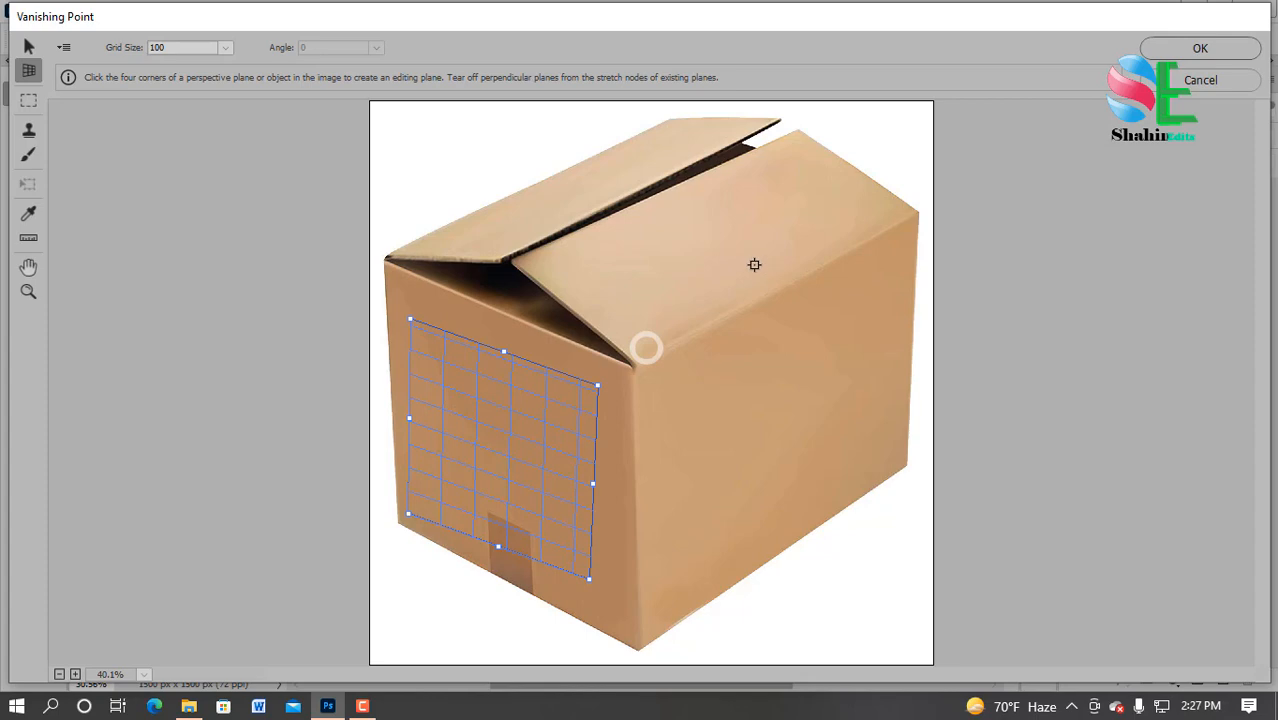
left_click(509, 200)
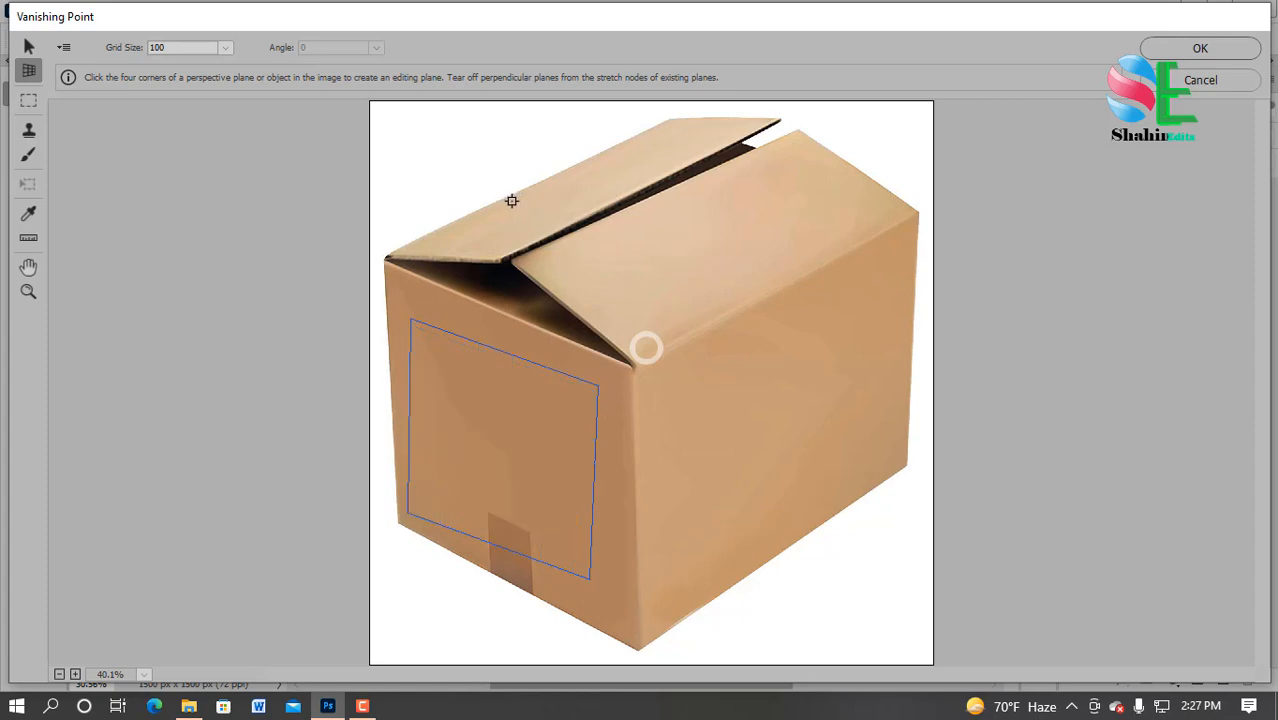
left_click(672, 127)
left_click(832, 211)
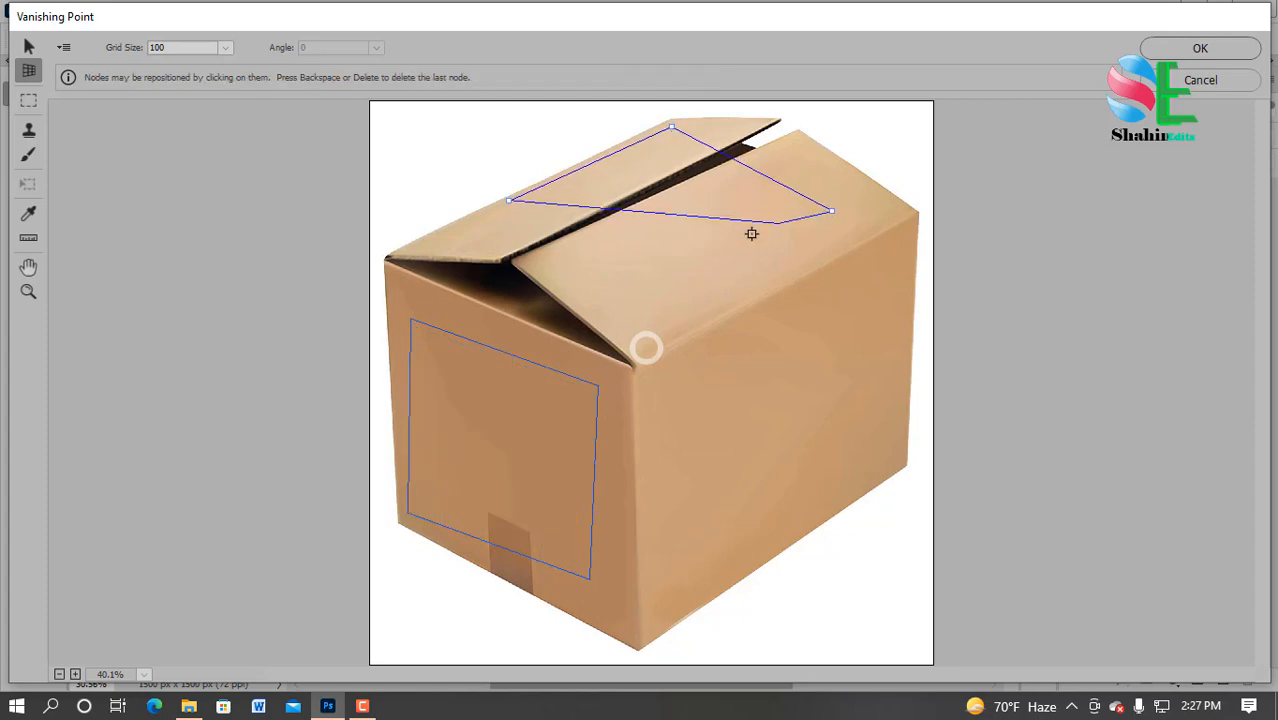
left_click(642, 297)
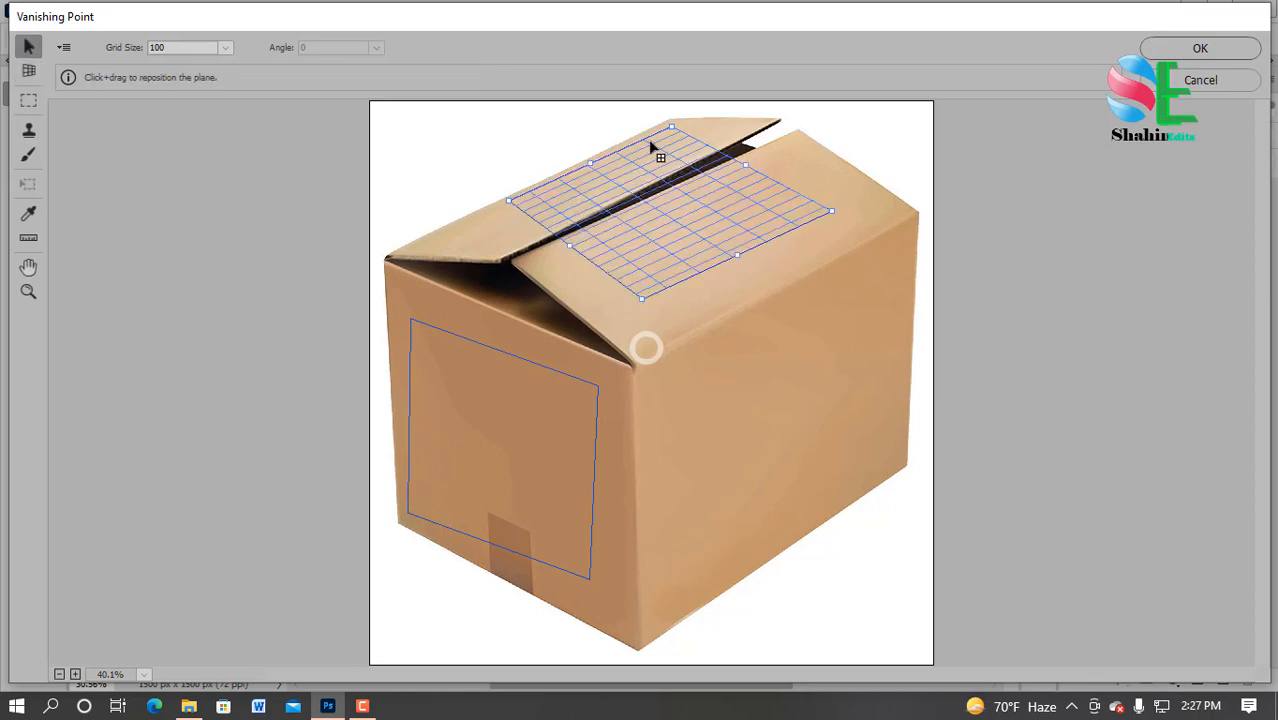
left_click(721, 380)
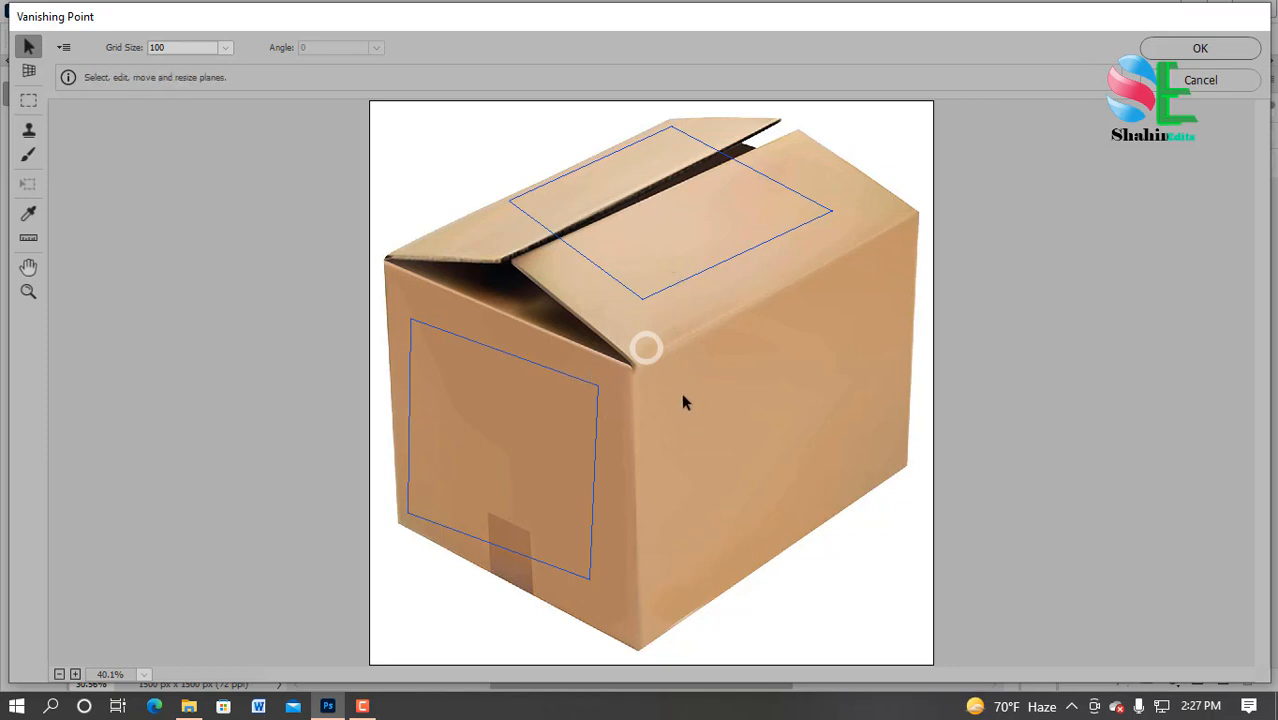
Create a third perspective plane on the box's right face and apply the Vanishing Point filter
left_click(29, 70)
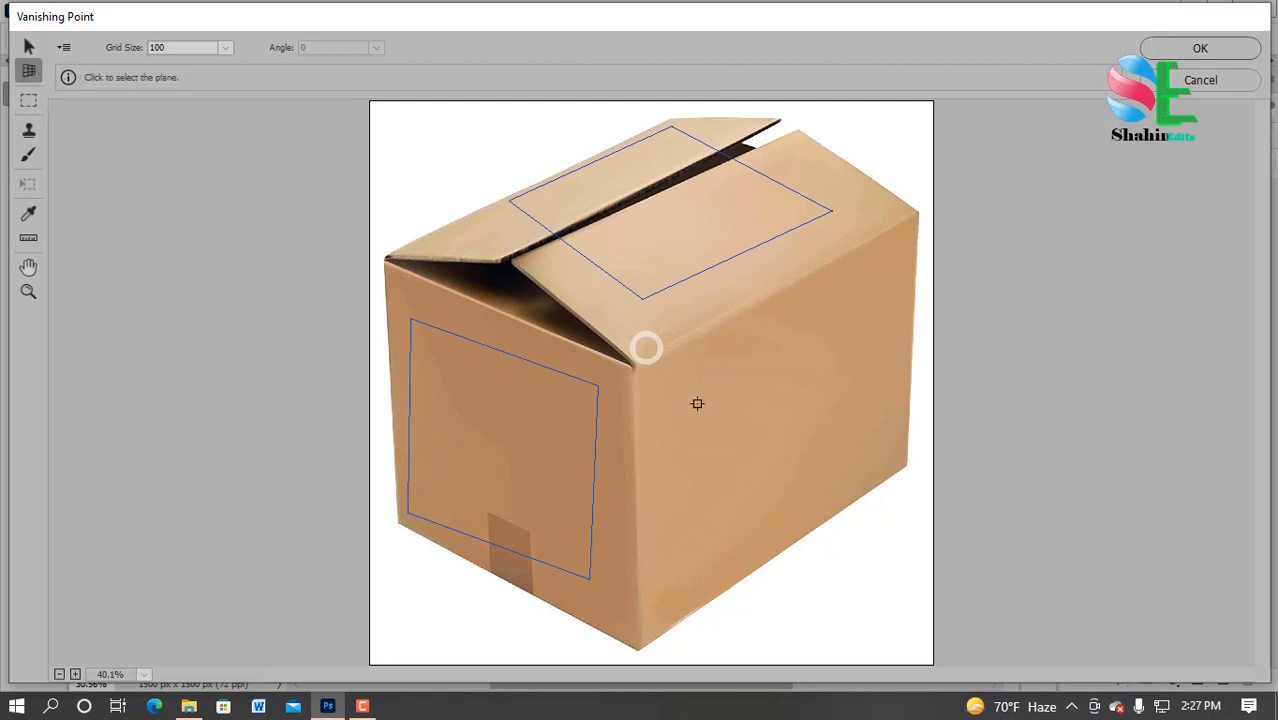
left_click(674, 371)
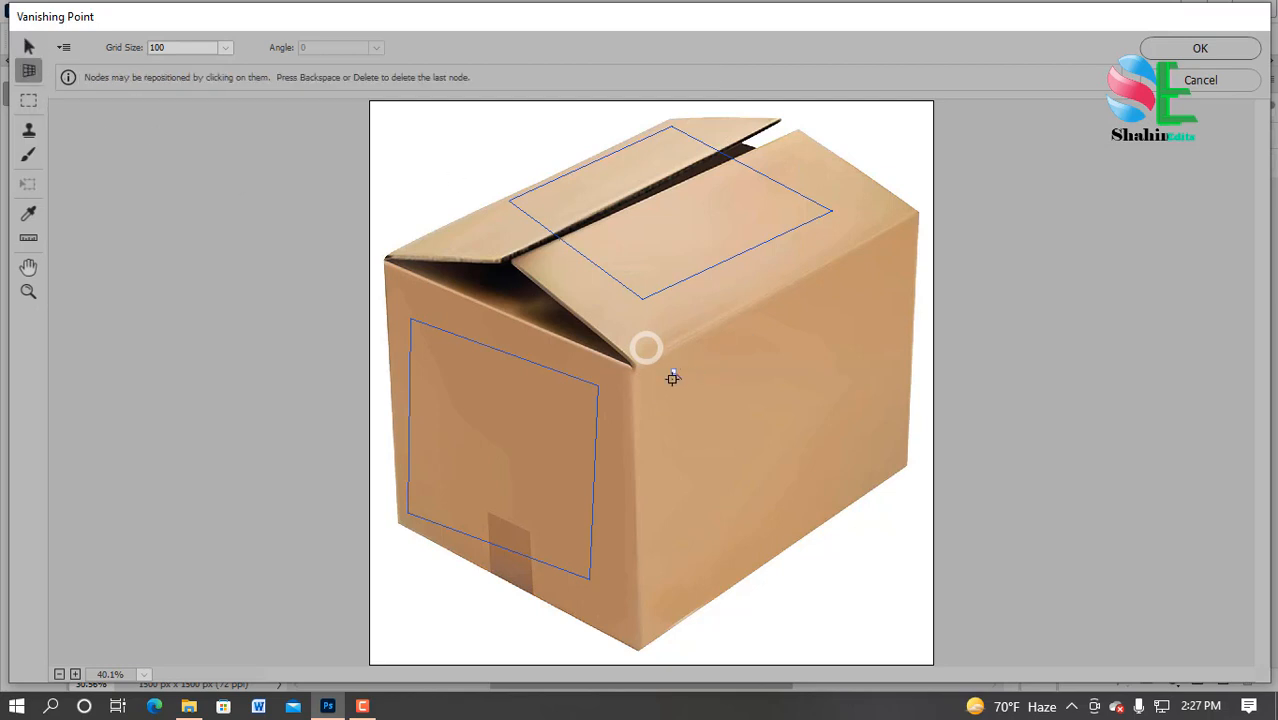
left_click(893, 462)
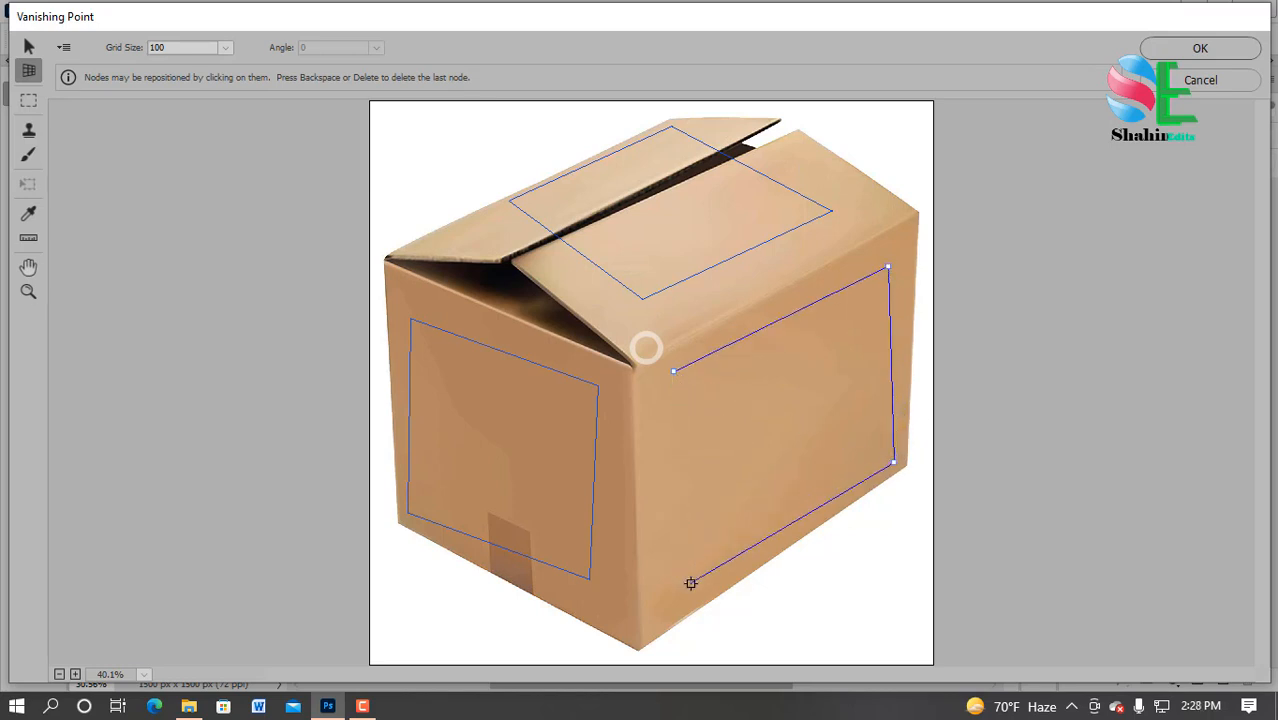
left_click(690, 583)
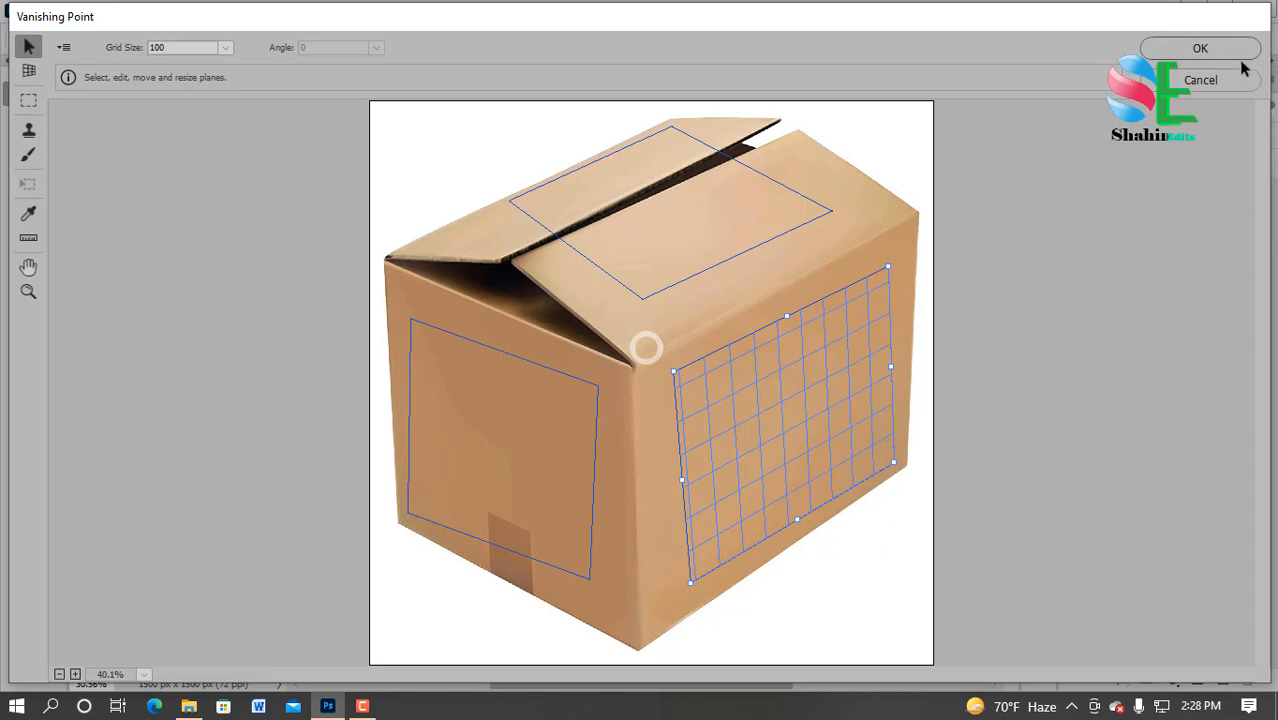
left_click(1199, 52)
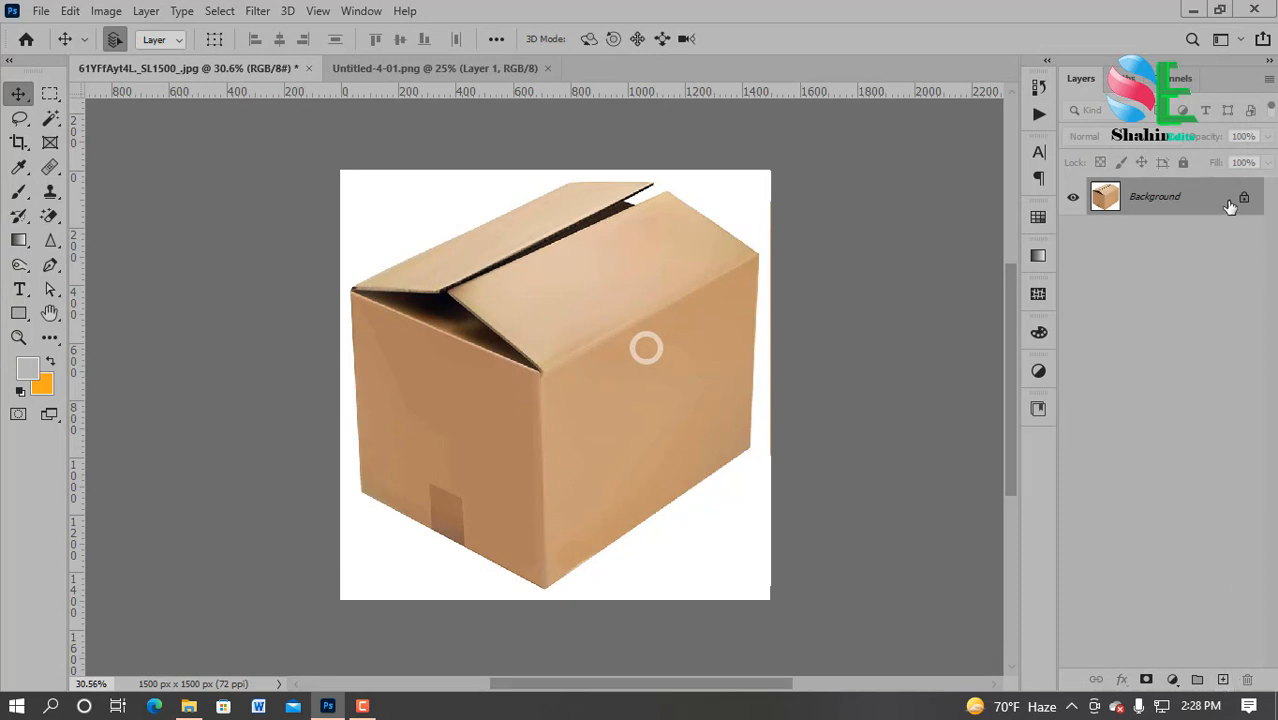
Add an empty layer above the box photo and copy the Crash Check logo from Untitled-4-01.png using a rectangular selection
left_click(1223, 680)
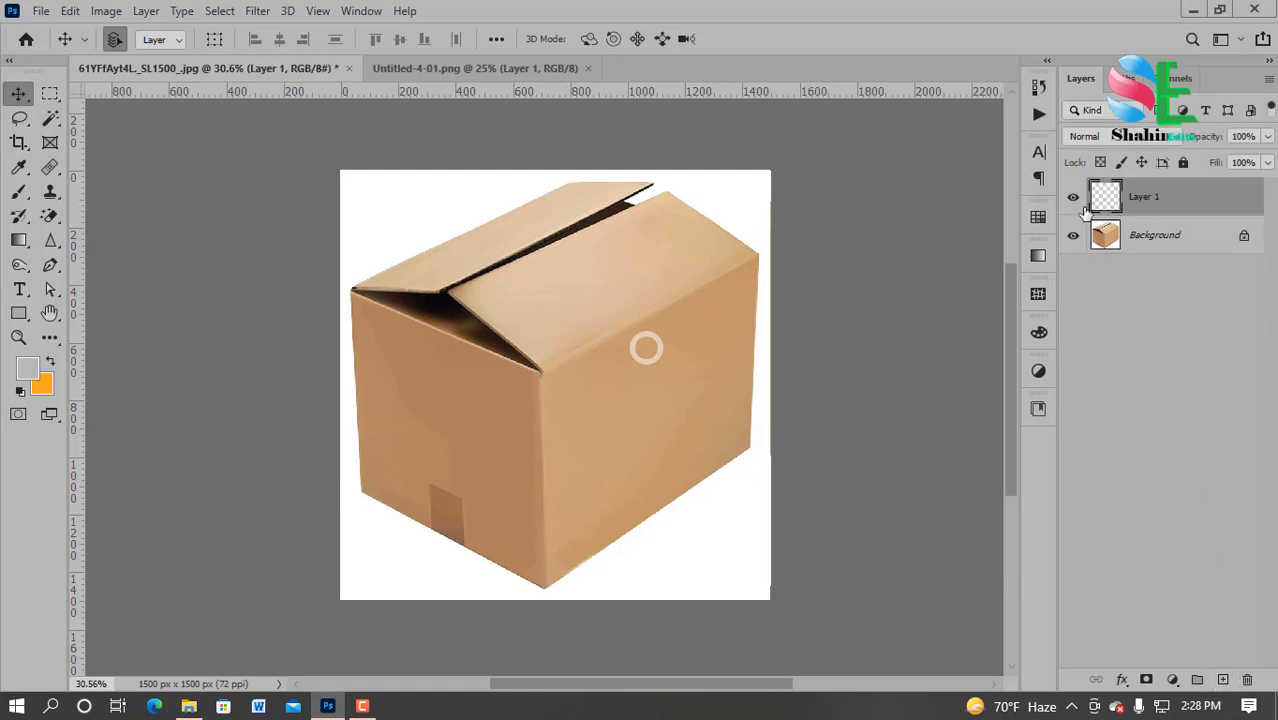
left_click(500, 64)
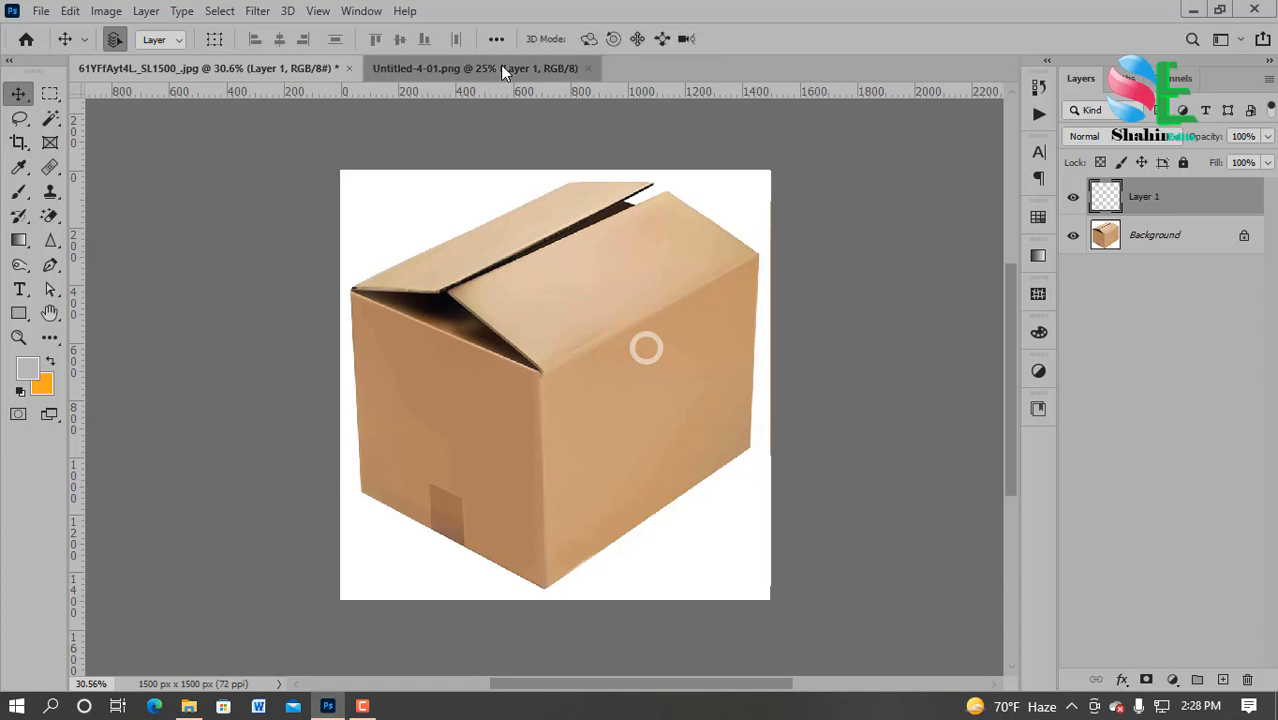
left_click(48, 95)
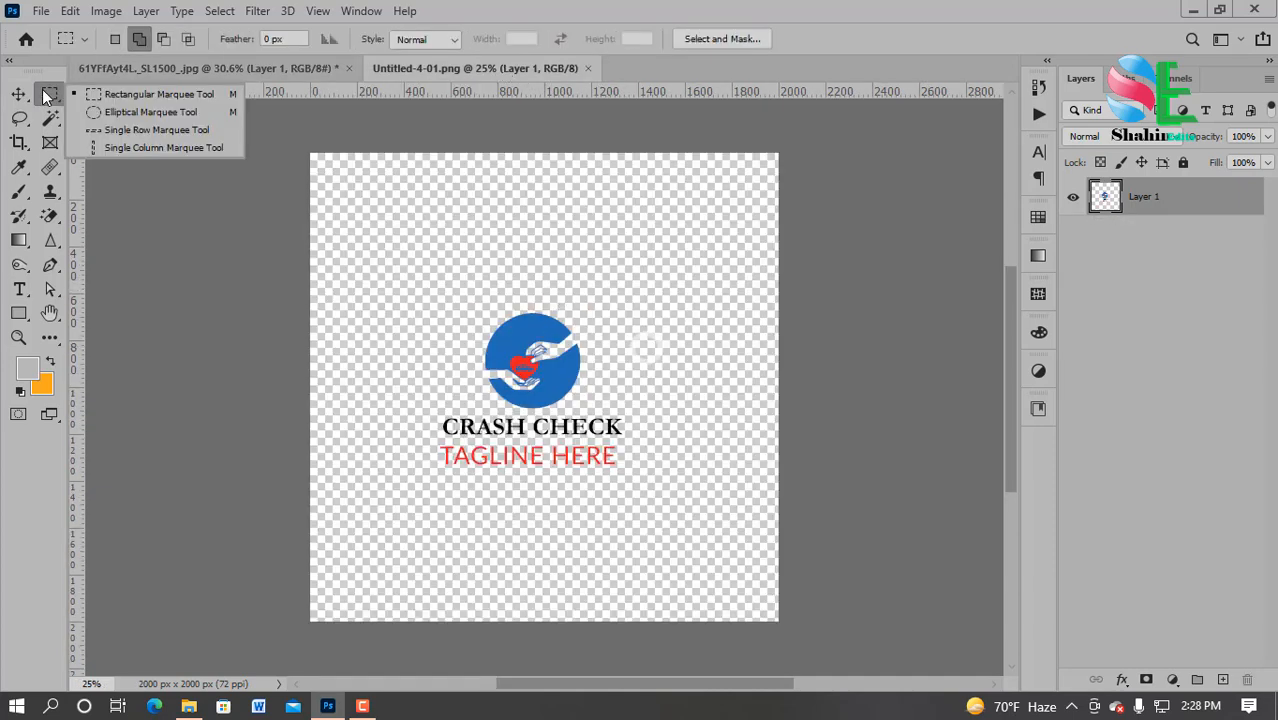
left_click(175, 96)
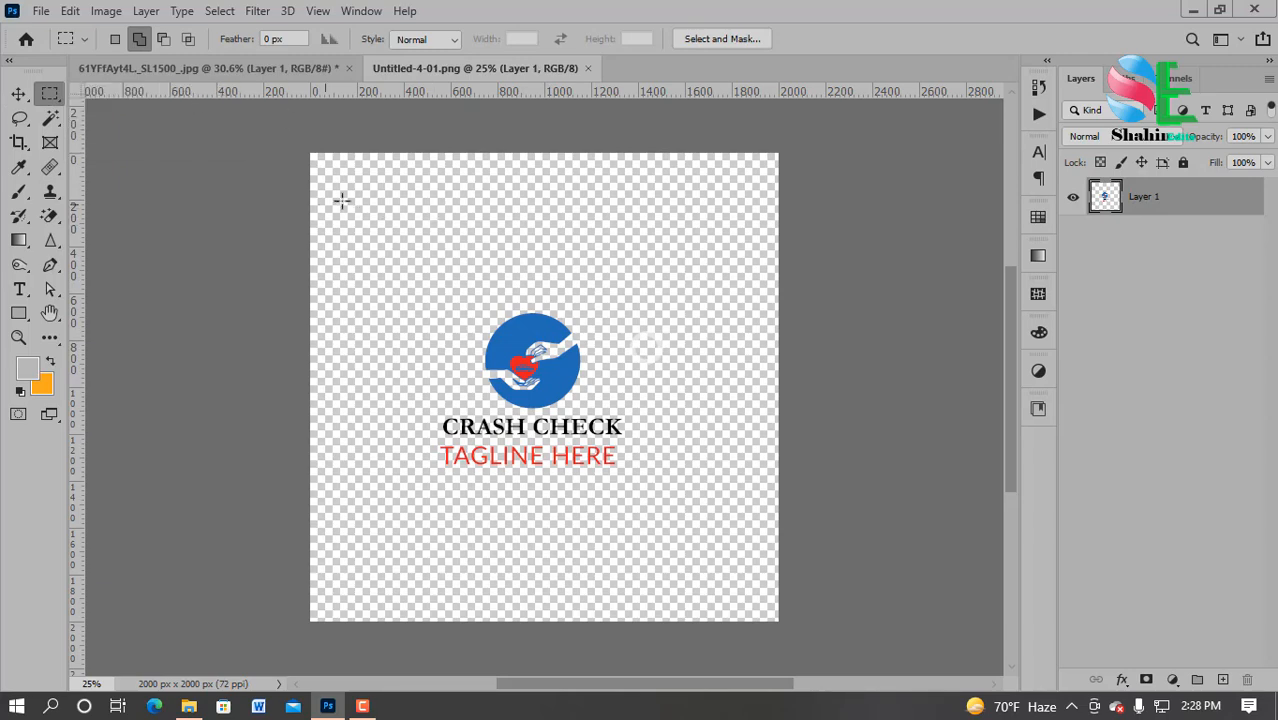
left_click_drag(312, 196, 890, 606)
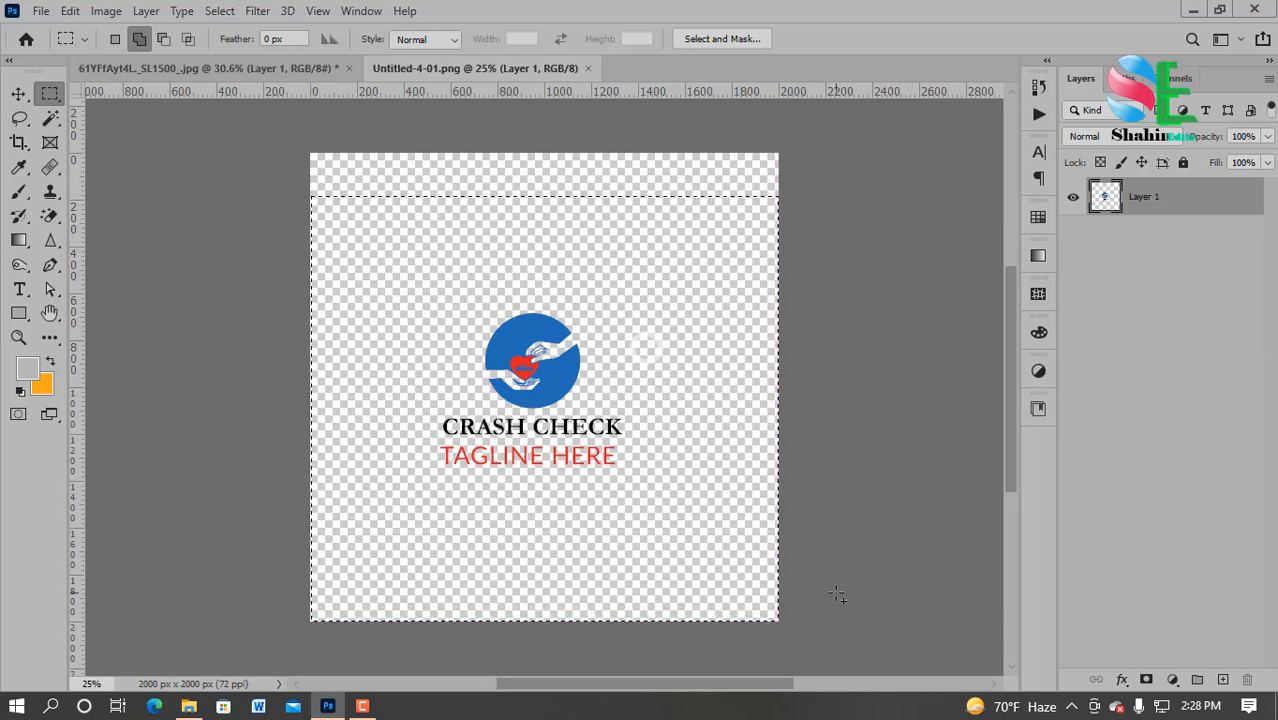
key("ctrl+c")
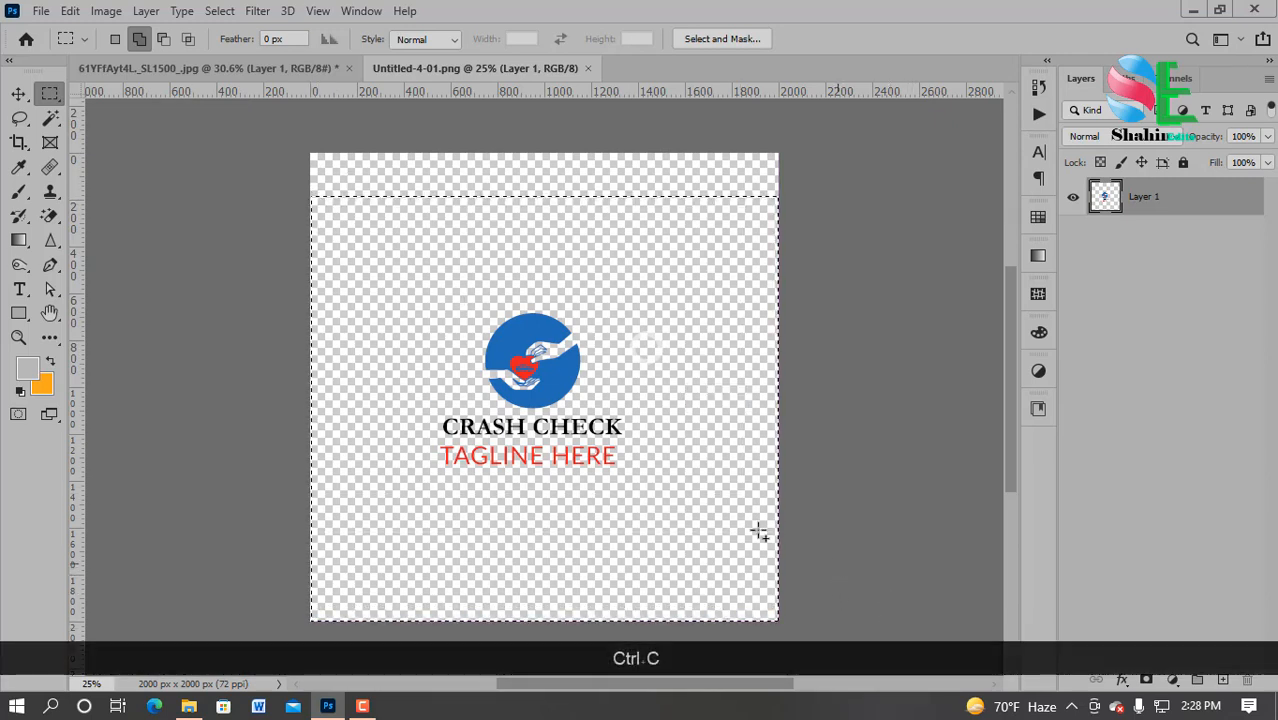
Open the Vanishing Point filter on the box document's empty layer and paste the copied logo into it
left_click(283, 71)
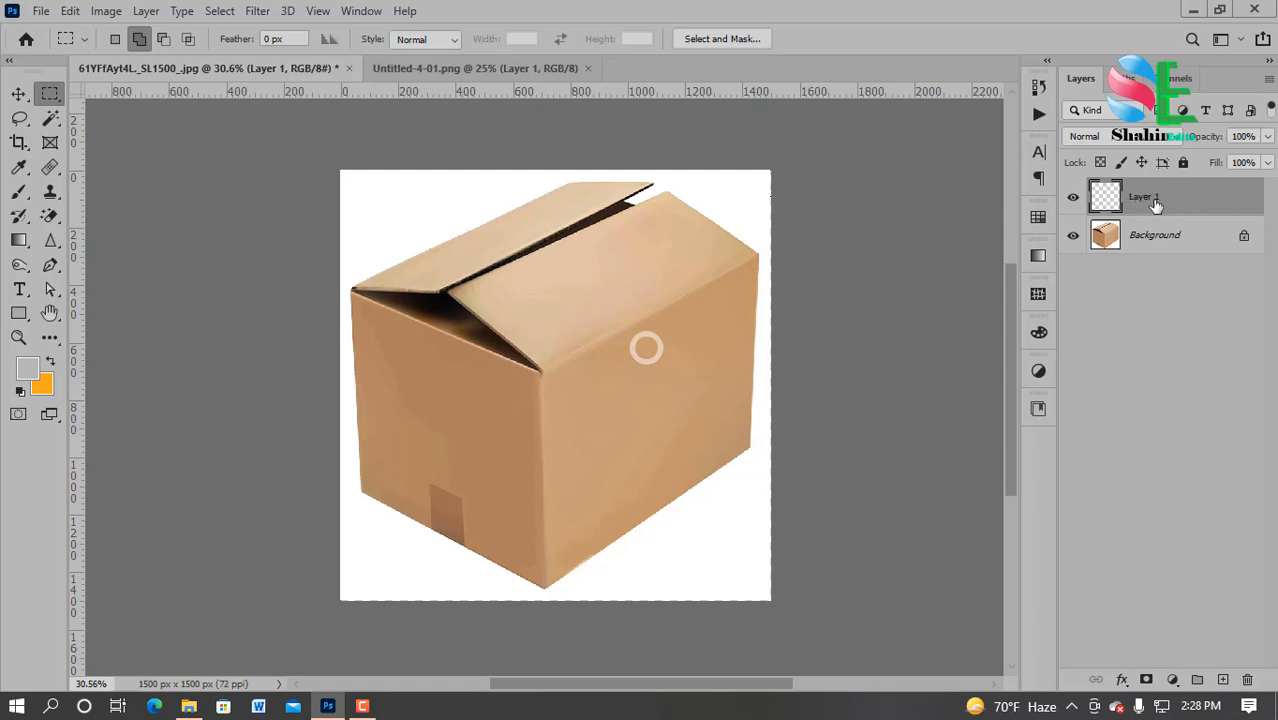
left_click(259, 12)
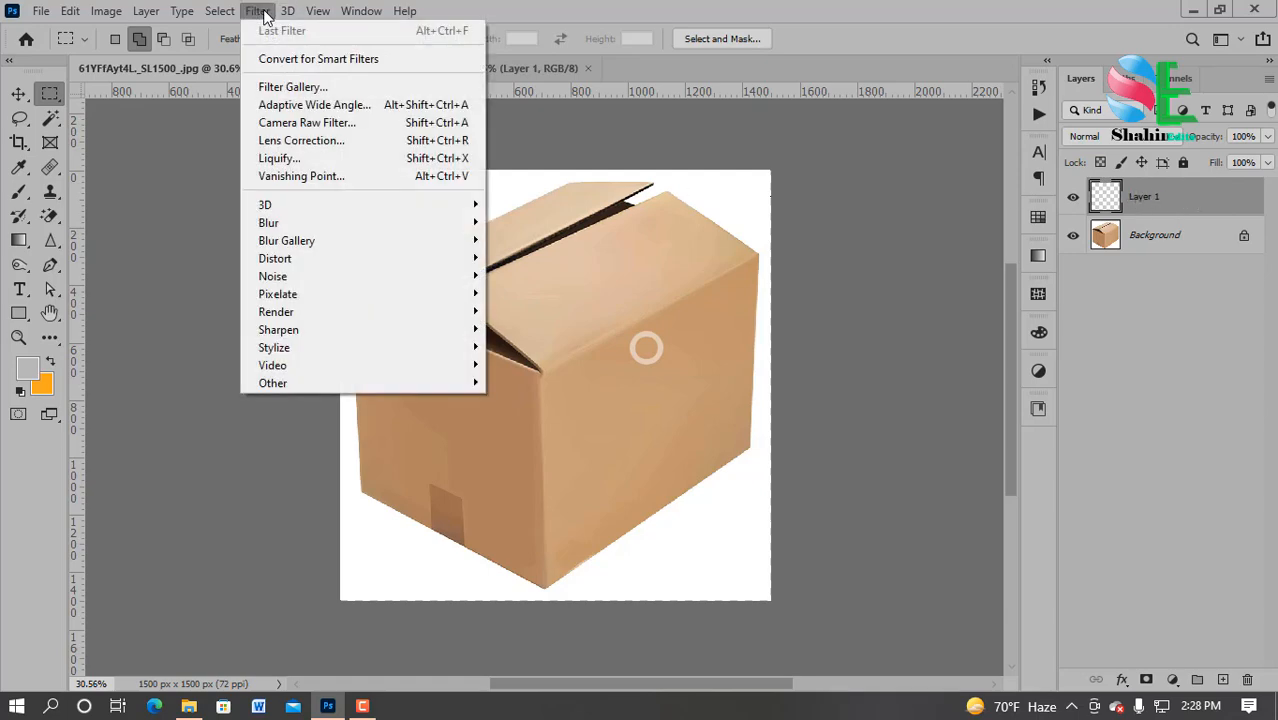
left_click(335, 178)
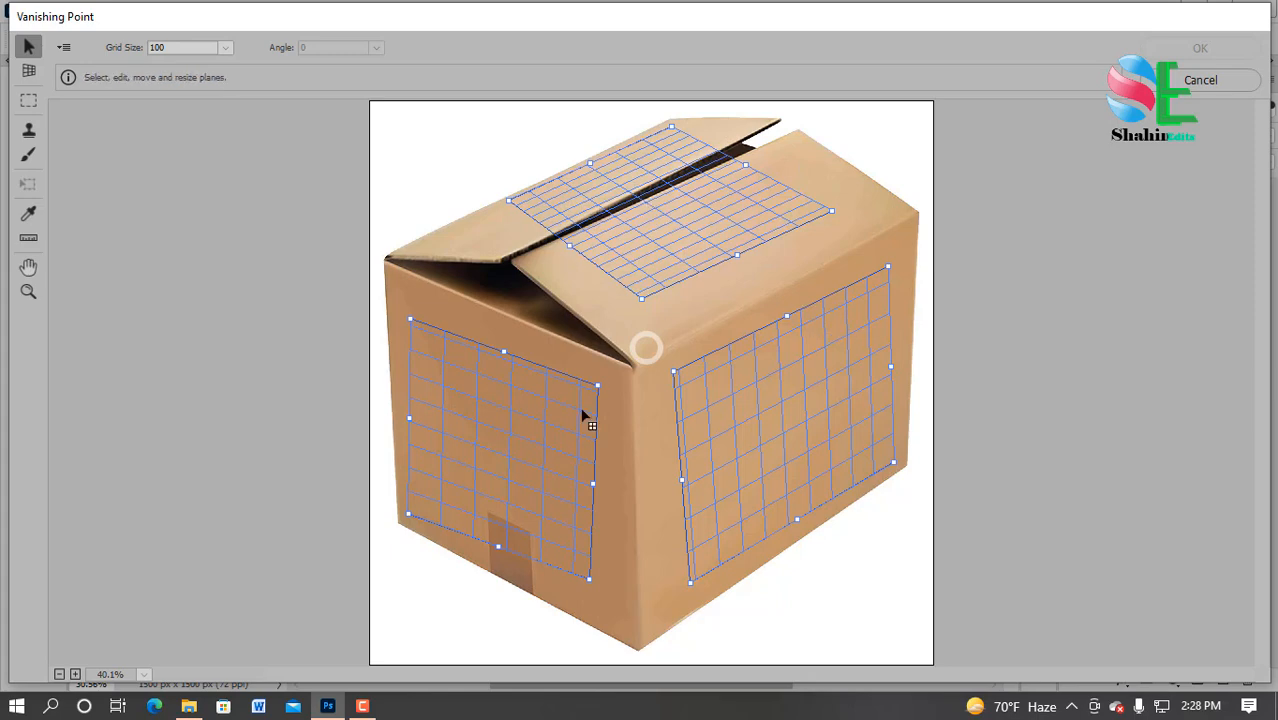
key("ctrl+v")
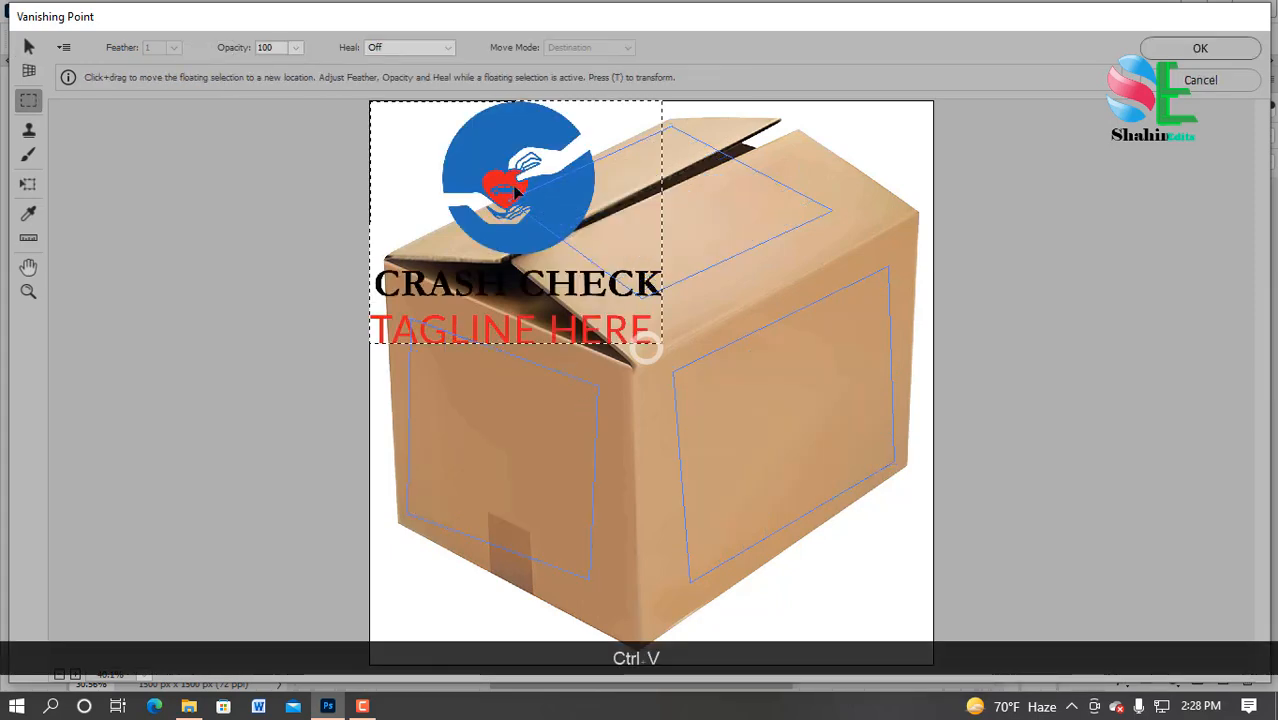
Move the pasted logo onto the perspective plane of the box's left face and scale it proportionally to fit
left_click_drag(440, 205, 296, 432)
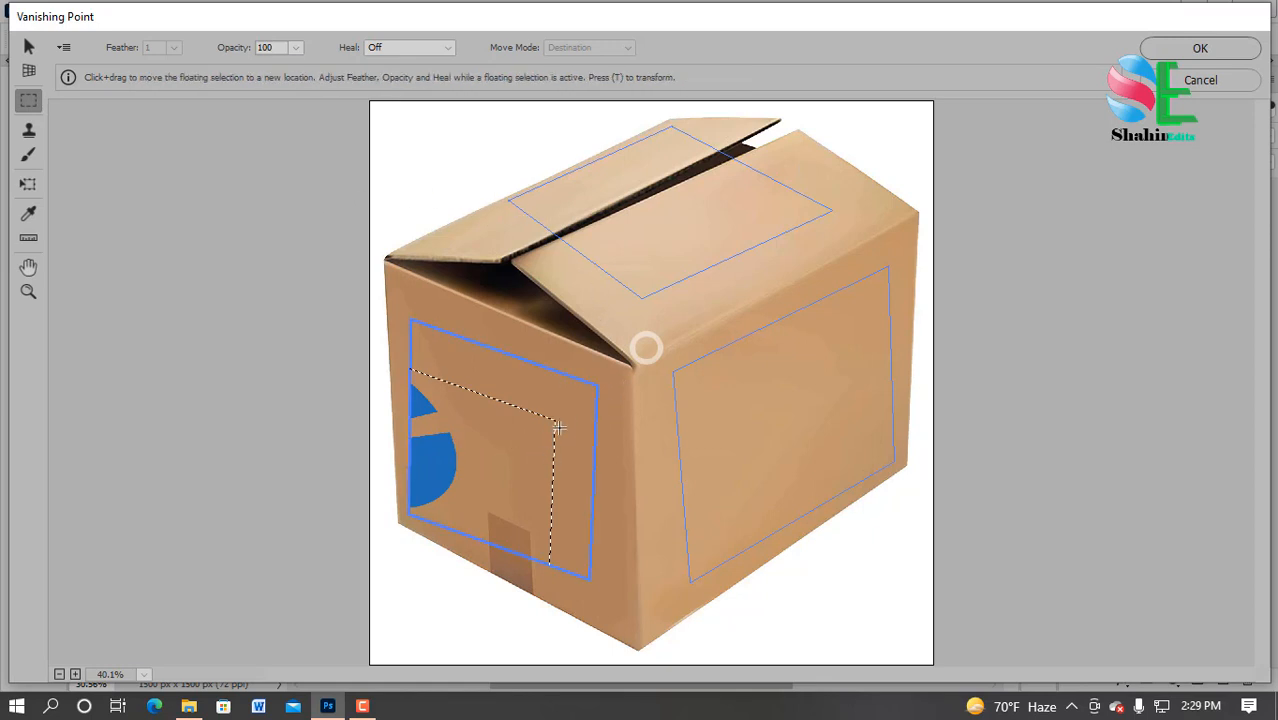
key("t")
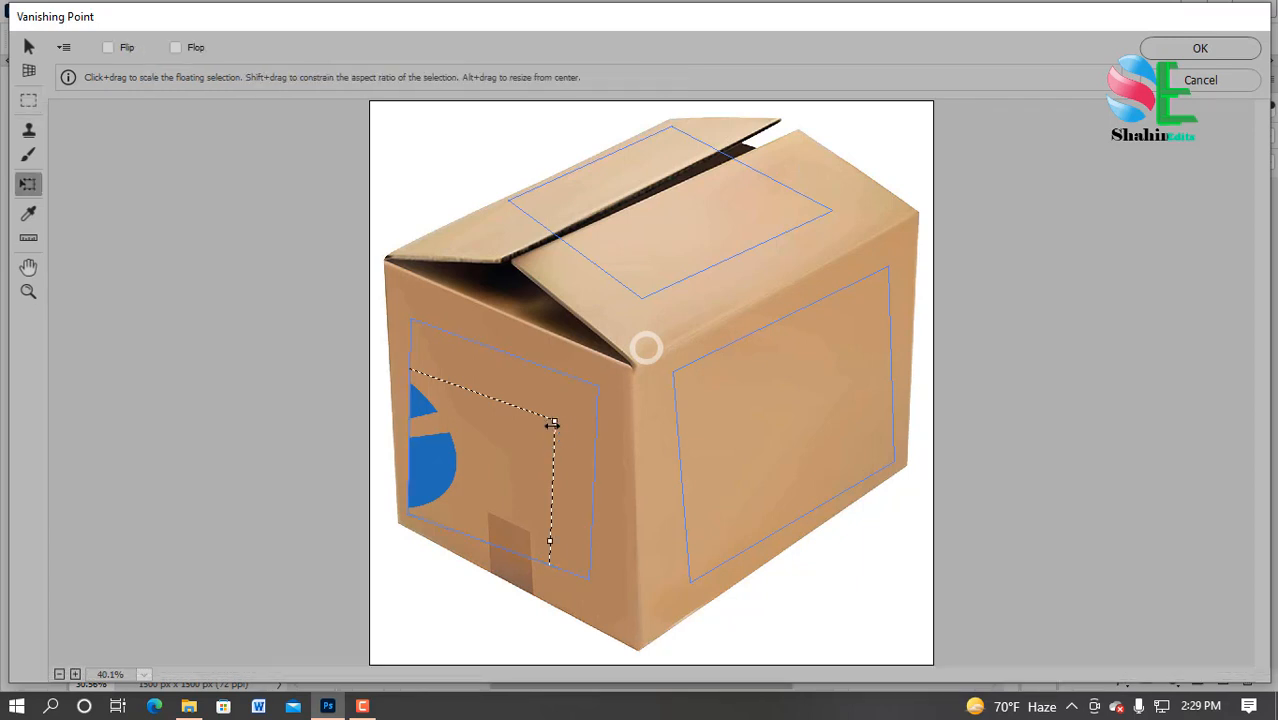
key("shift+alt")
left_click_drag(550, 422, 580, 461)
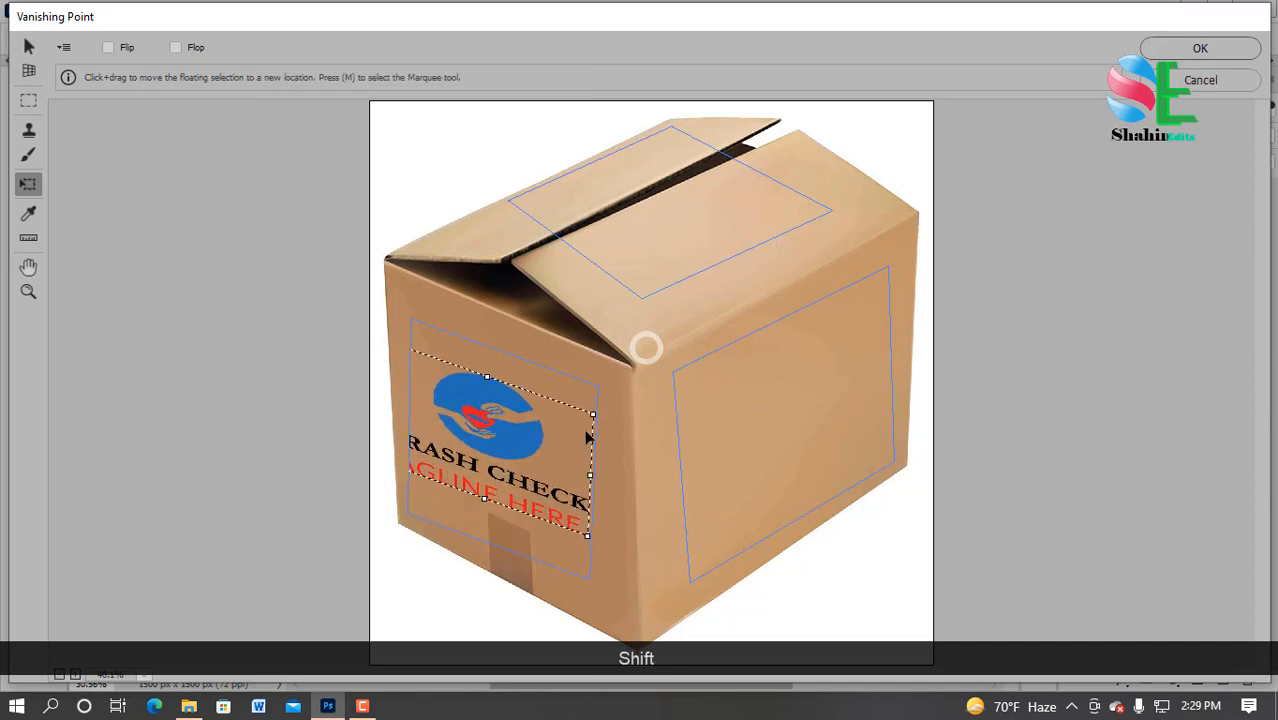
Duplicate the logo onto the perspective plane of the box's right face and scale the copy proportionally to fit
left_click_drag(590, 416, 800, 418)
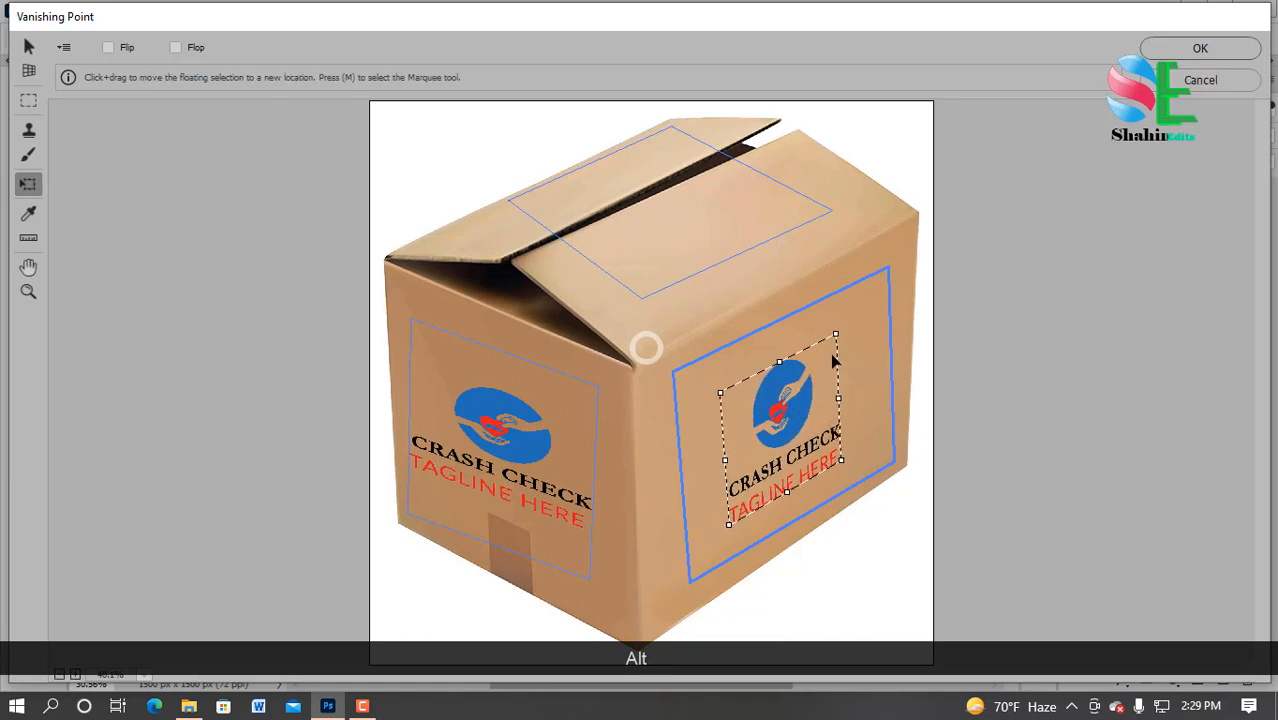
mouse_move(835, 334)
left_mouse_down()
mouse_move(859, 318)
mouse_move(836, 340)
left_mouse_up()
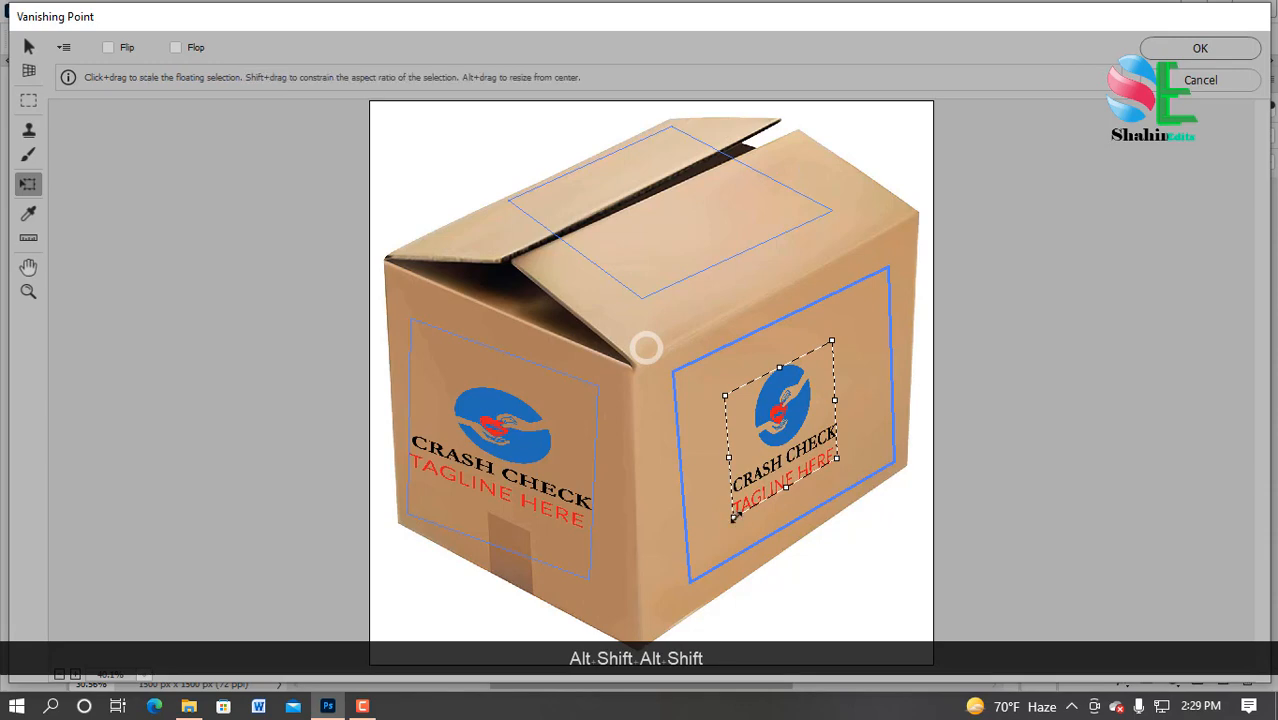
left_click_drag(733, 519, 716, 550)
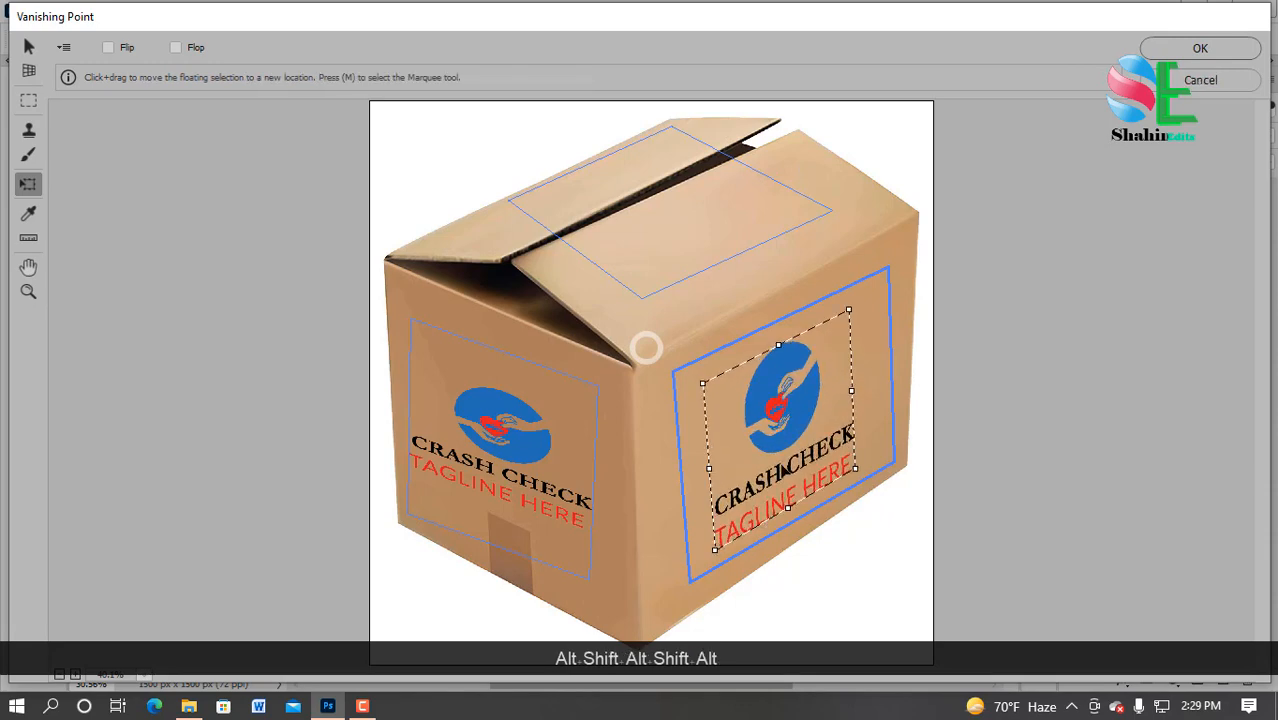
Duplicate the logo onto the top flaps' plane, scale it down and position it across the flap gap, and apply the Vanishing Point filter
left_click_drag(793, 440, 660, 238)
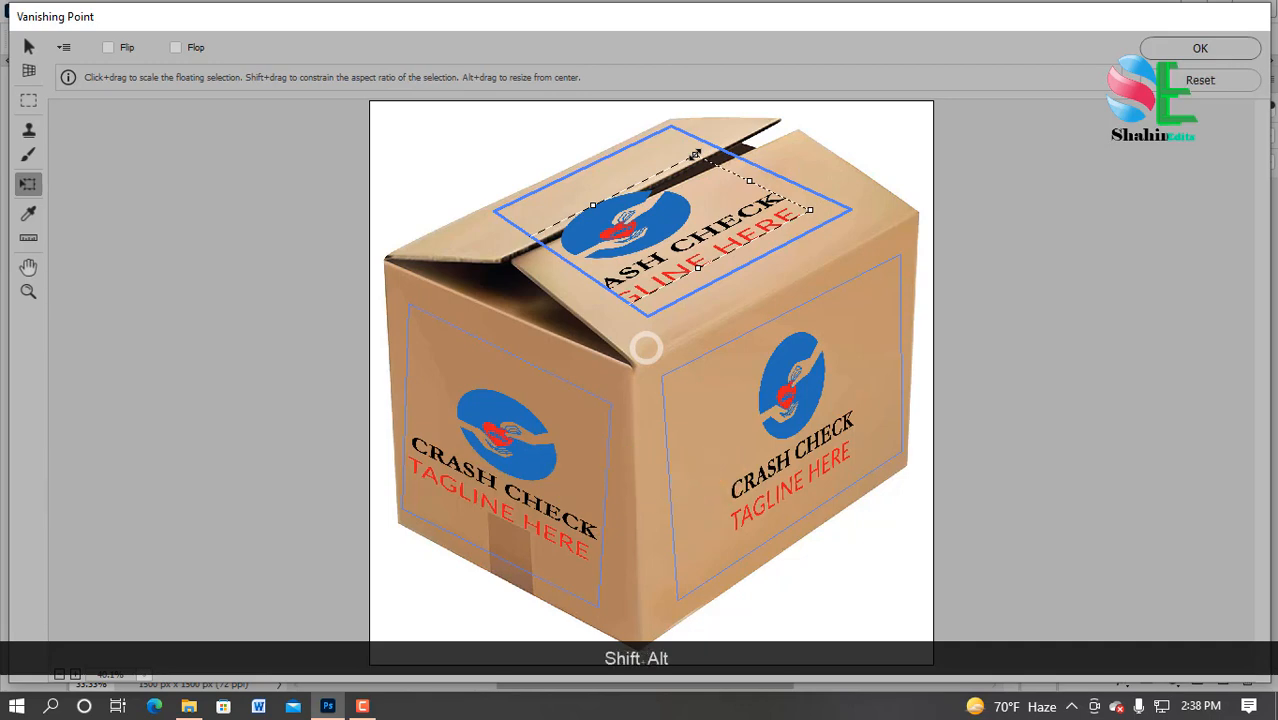
left_click_drag(695, 155, 690, 166)
left_click_drag(665, 218, 648, 195)
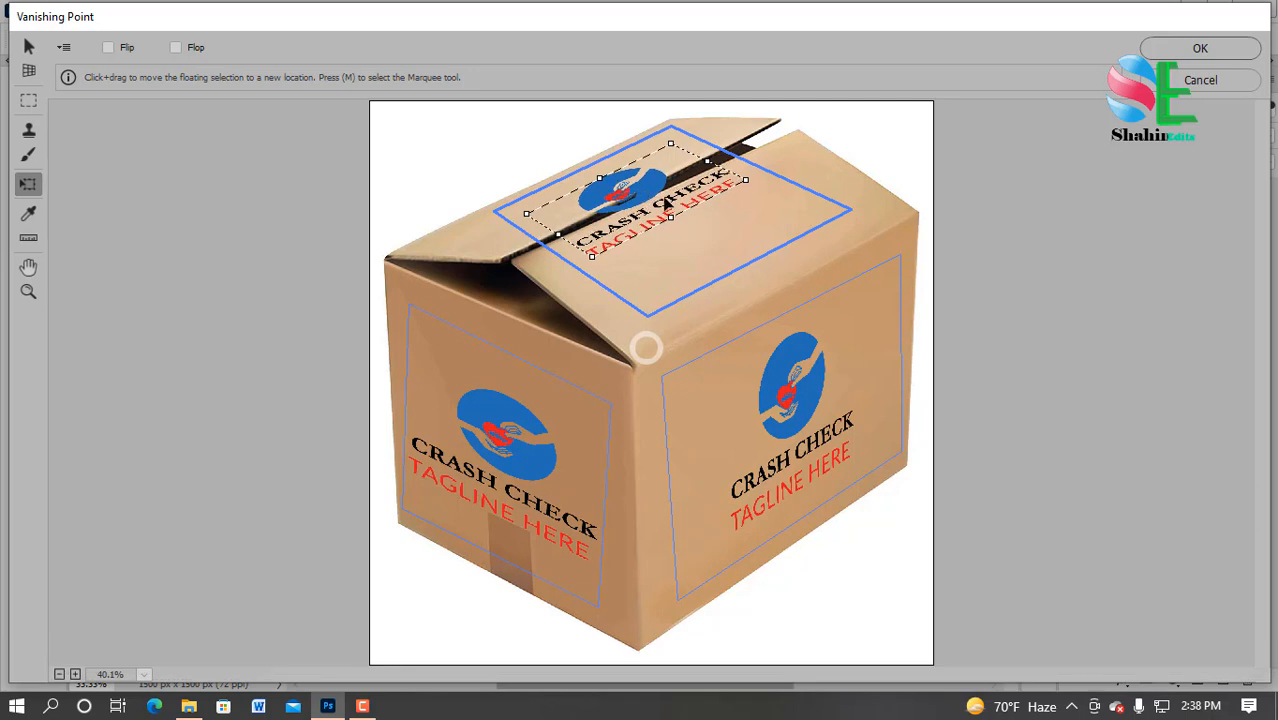
left_click_drag(745, 181, 780, 189)
left_click_drag(667, 206, 667, 205)
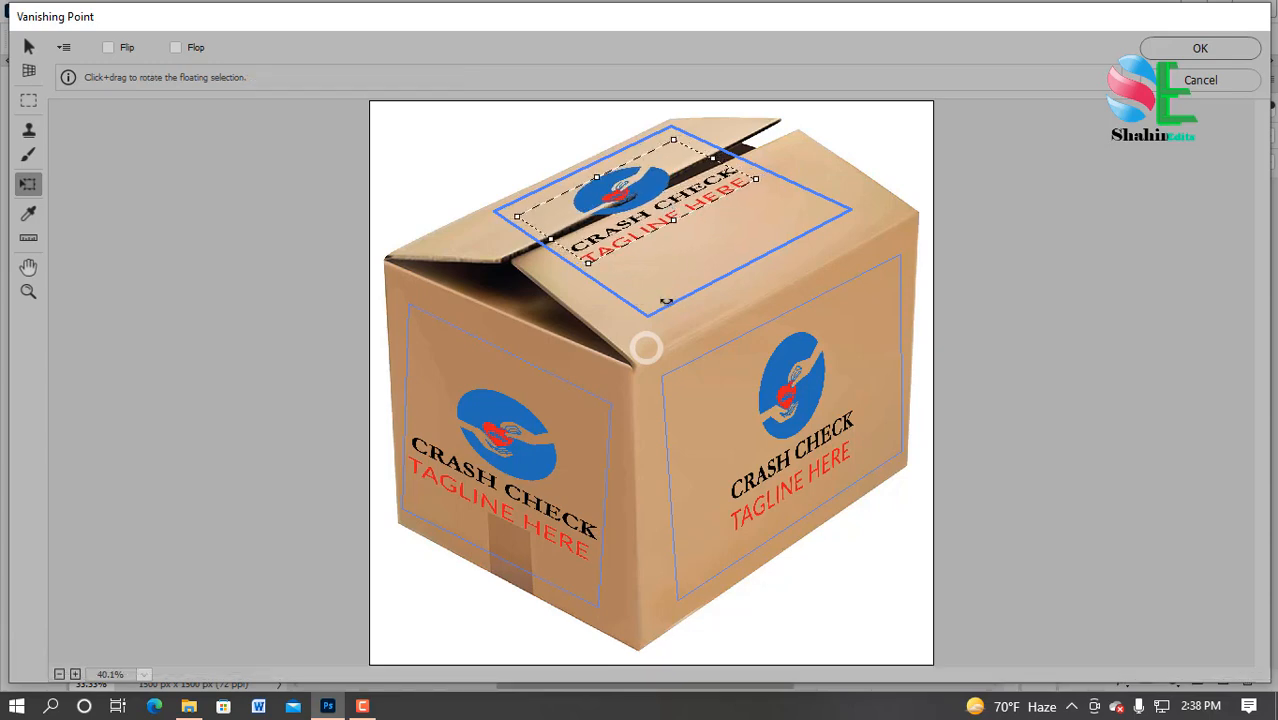
left_click_drag(651, 205, 653, 206)
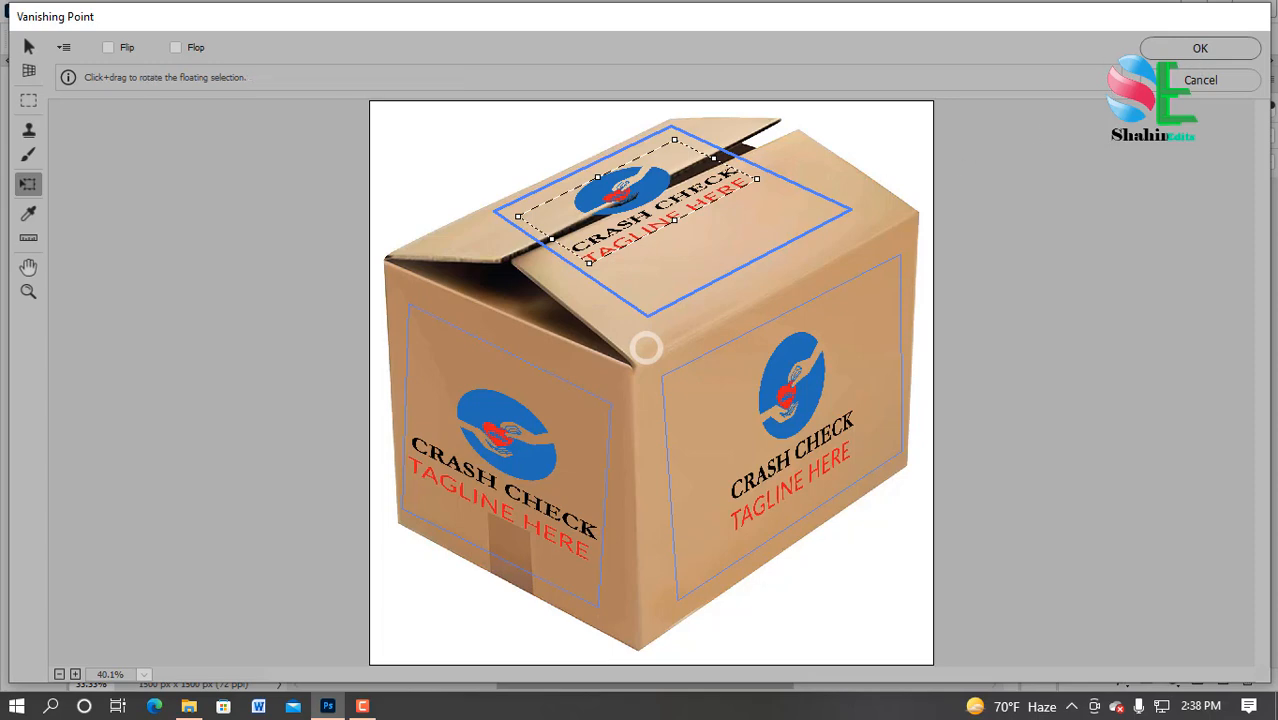
left_click(1199, 50)
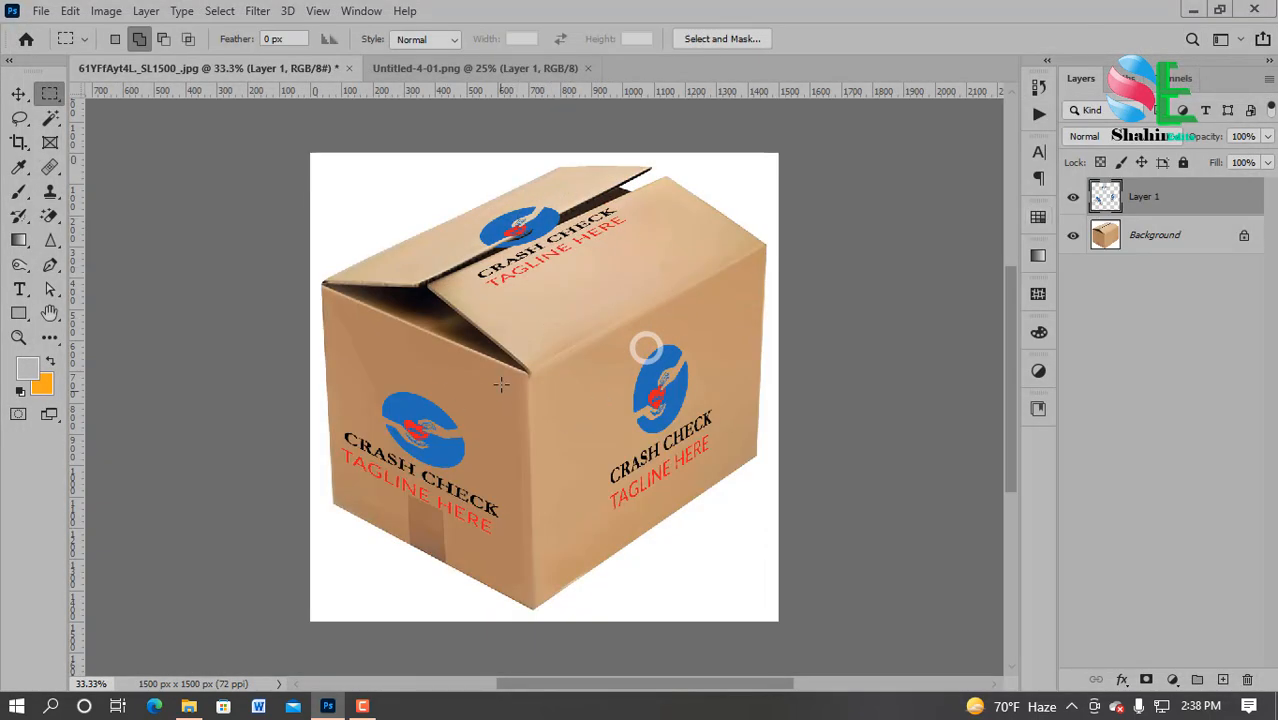
Set the blend mode of the logo layer, Layer 1, to Multiply
left_click(18, 92)
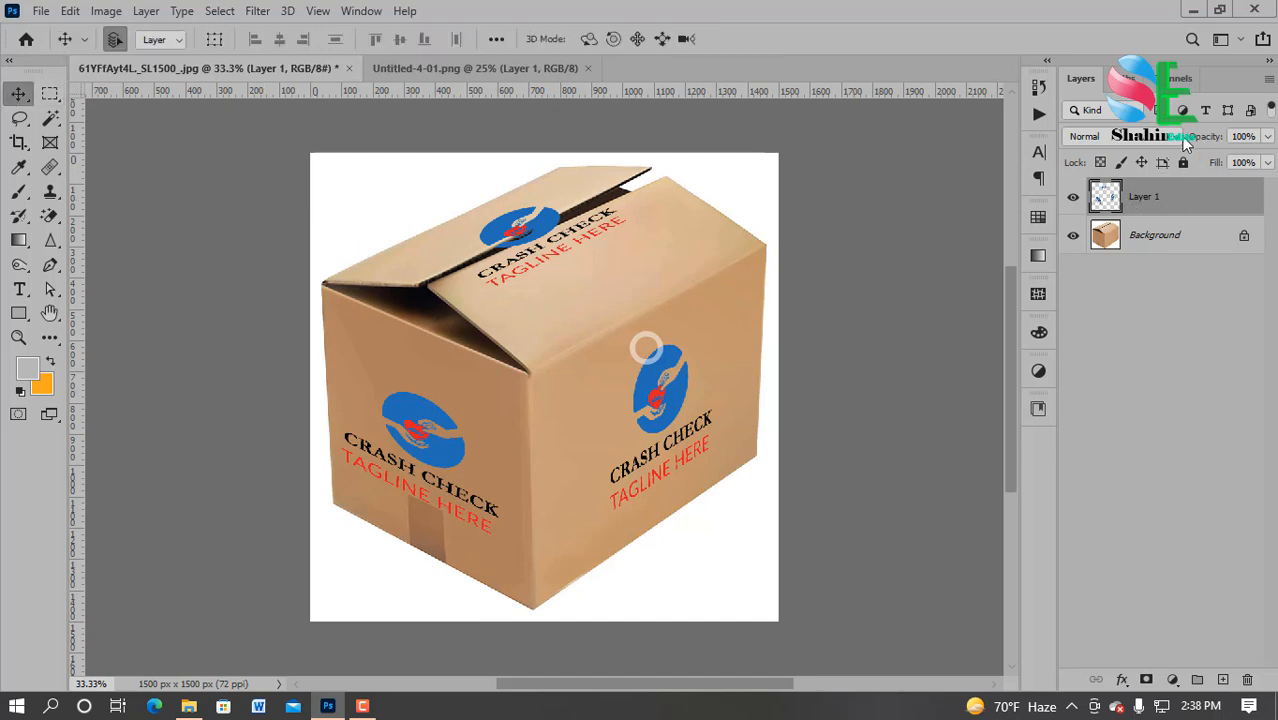
left_click(1160, 137)
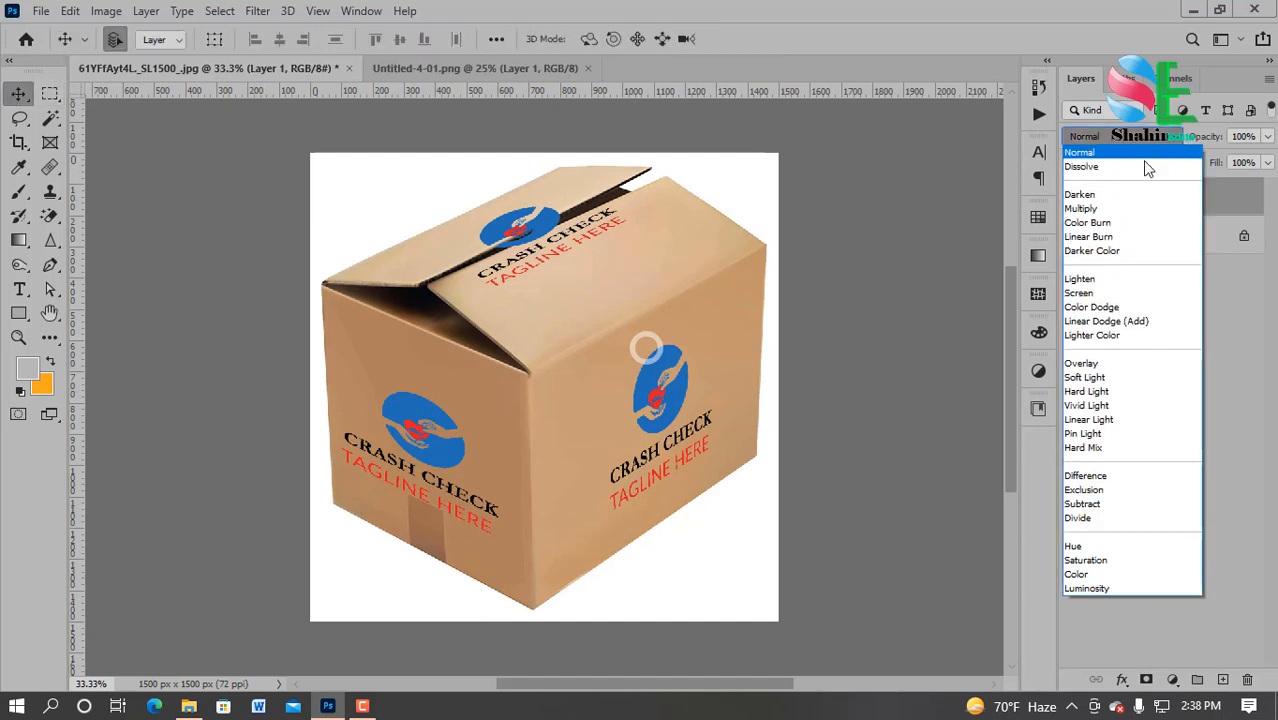
left_click(1137, 212)
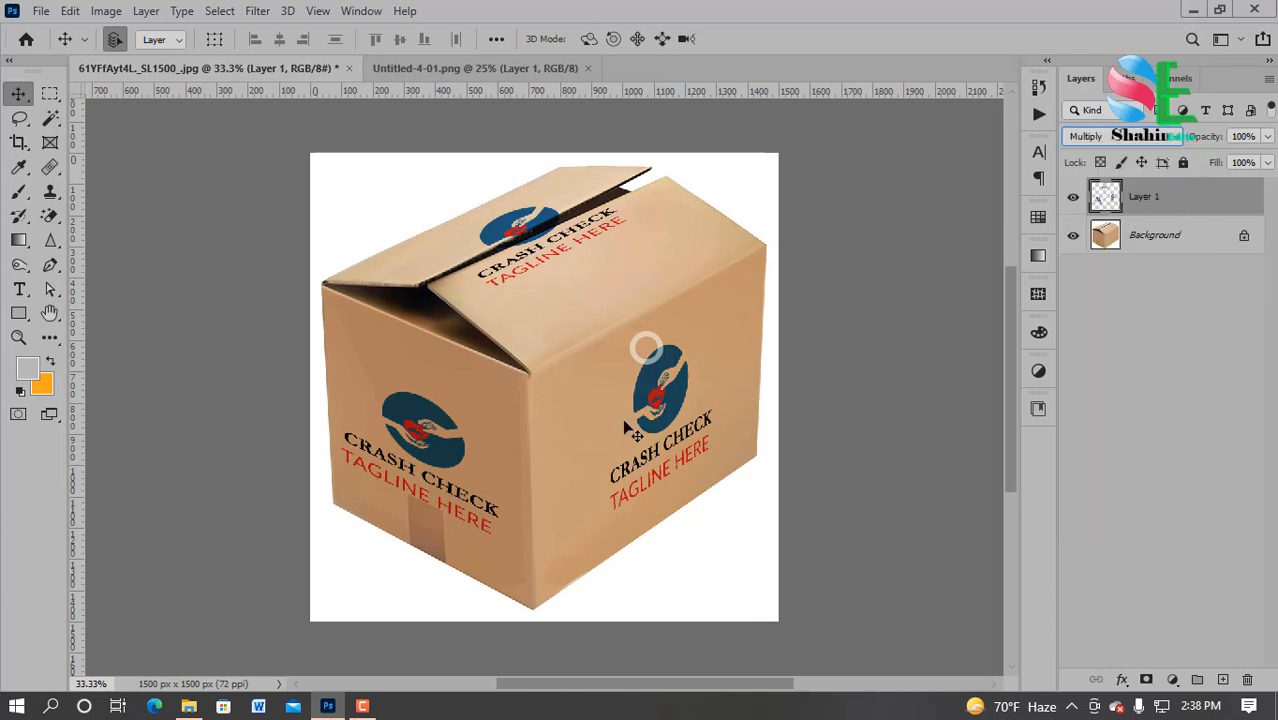
key("alt")
key("alt")
Lower the opacity of Layer 1 to 45% and deselect the layer
left_click(1241, 141)
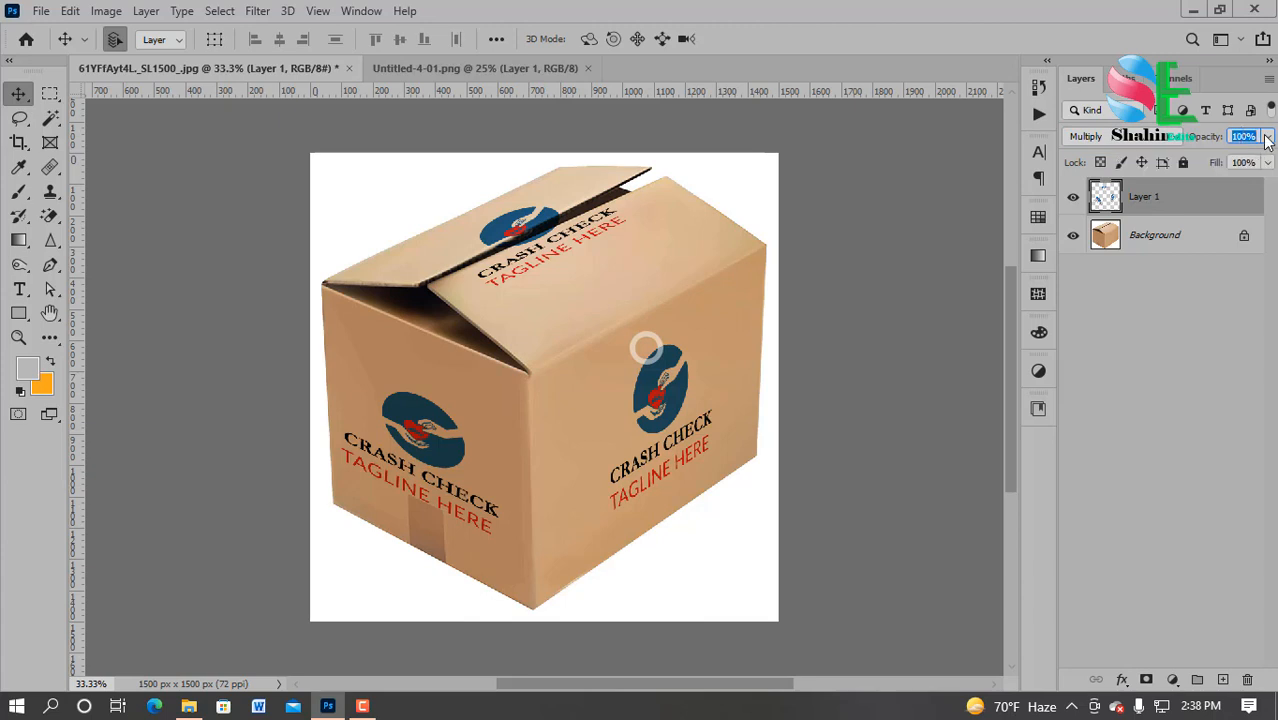
left_click(1266, 138)
left_click_drag(1264, 163, 1217, 160)
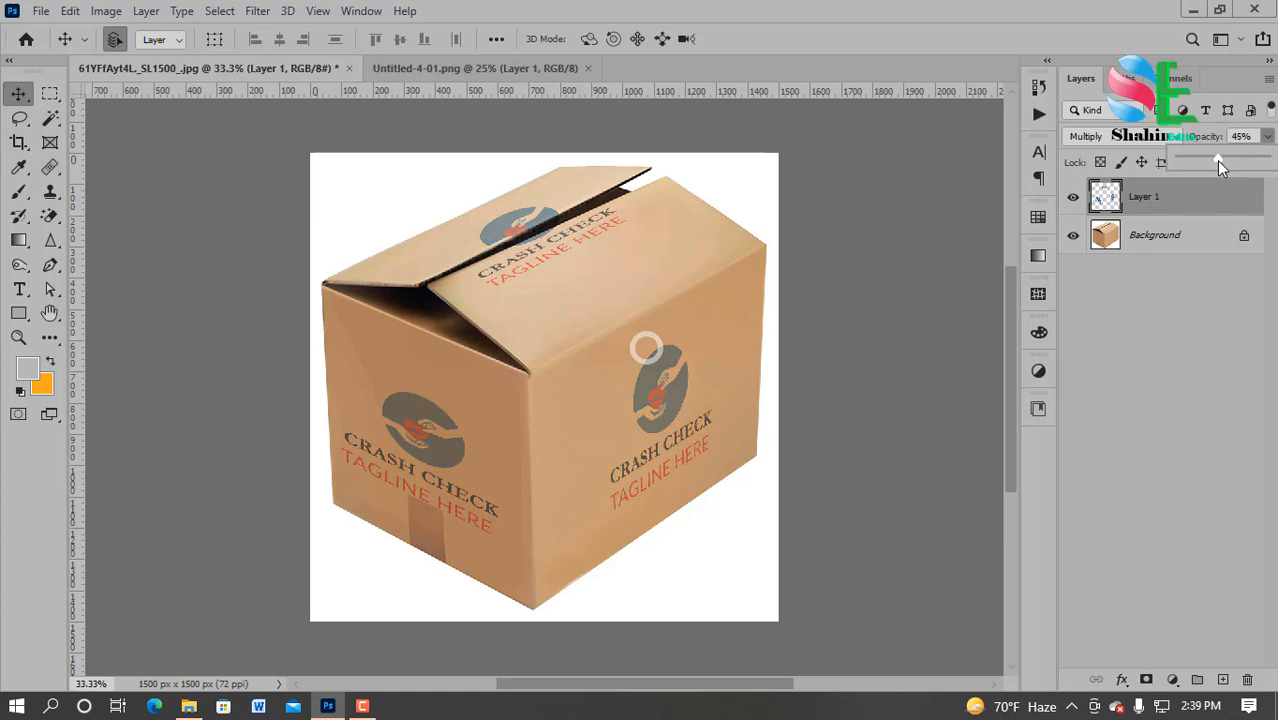
left_click(1175, 294)
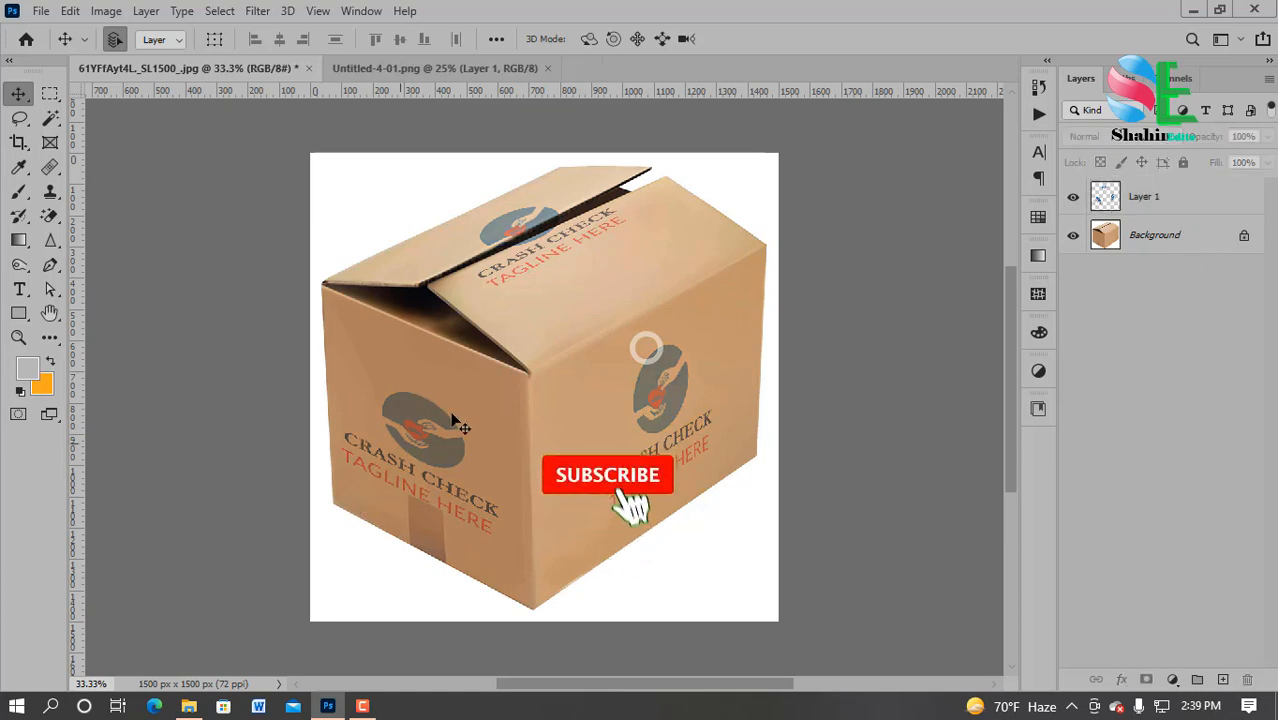